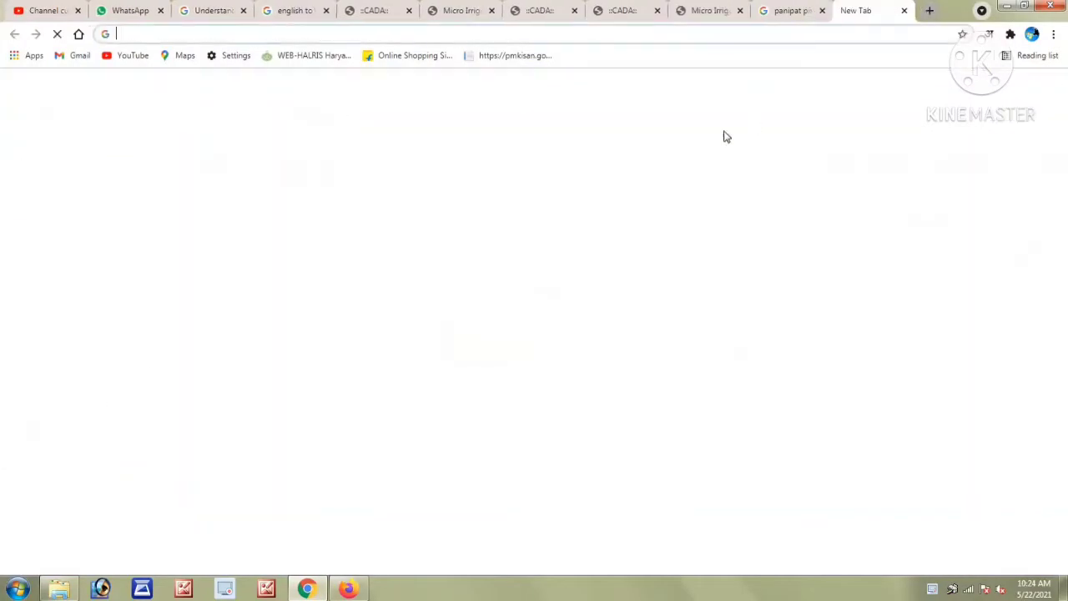
Open a new blank browser tab next to the filled MICADA personal-details page.
click(930, 10)
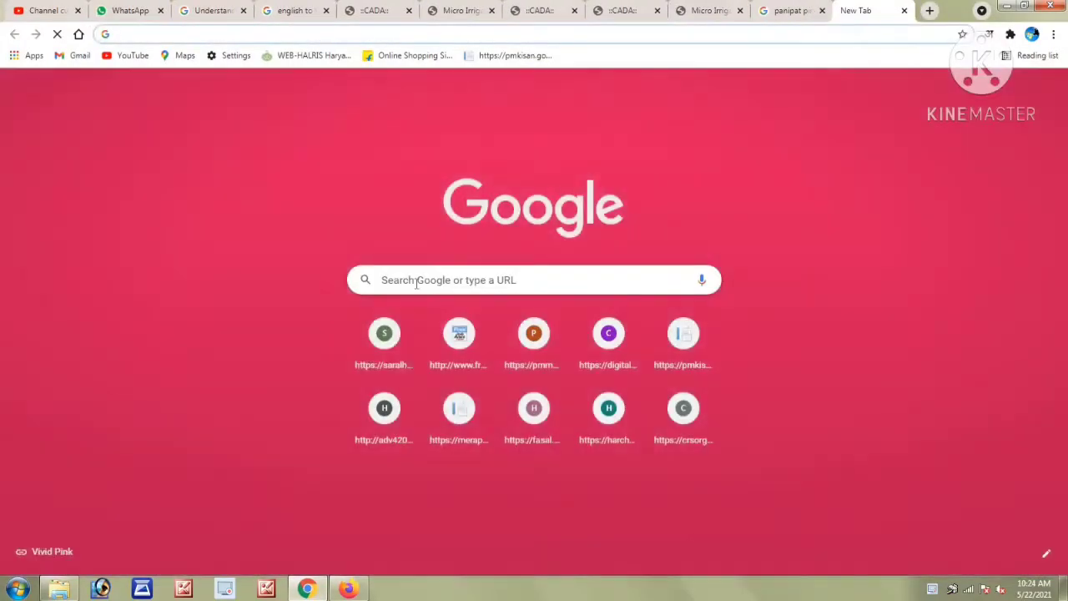
Search Google for 'cada haryana' and open the official cadaharyana.nic.in site.
click(416, 281)
text(C)
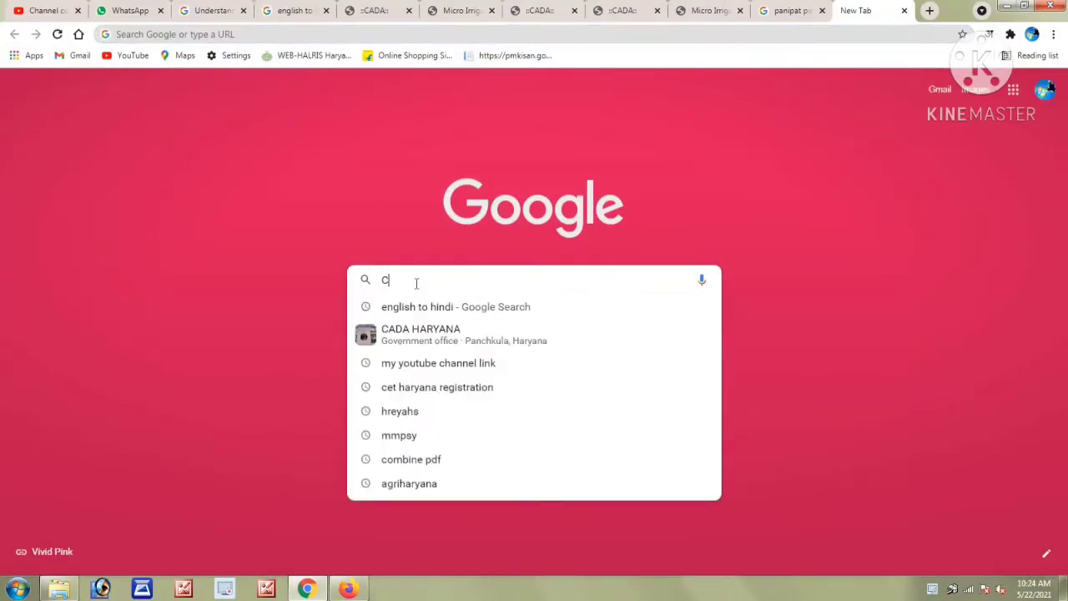
text(ADA)
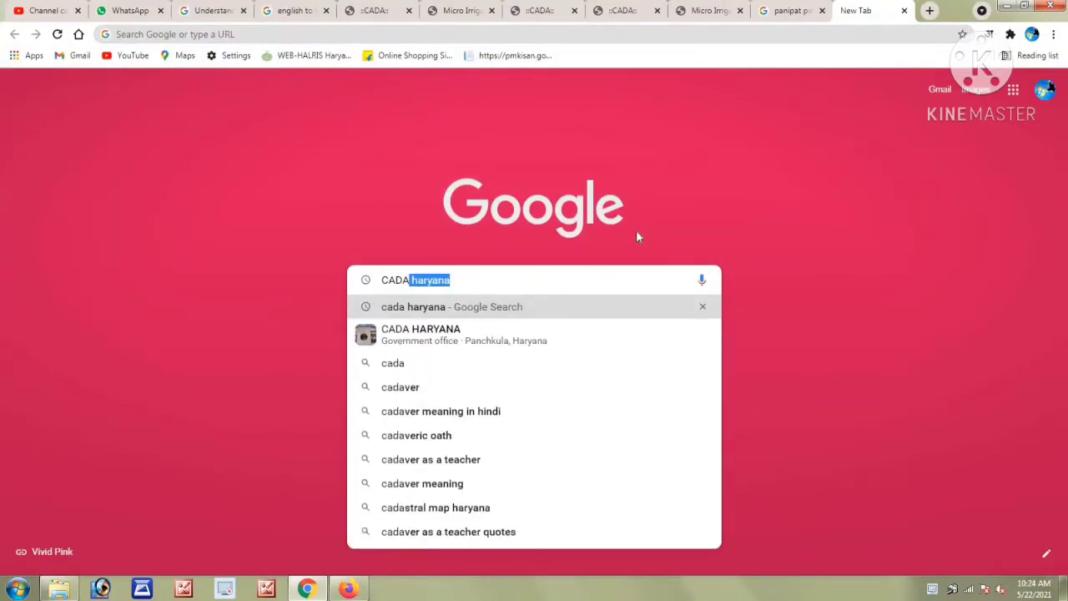
key(Return)
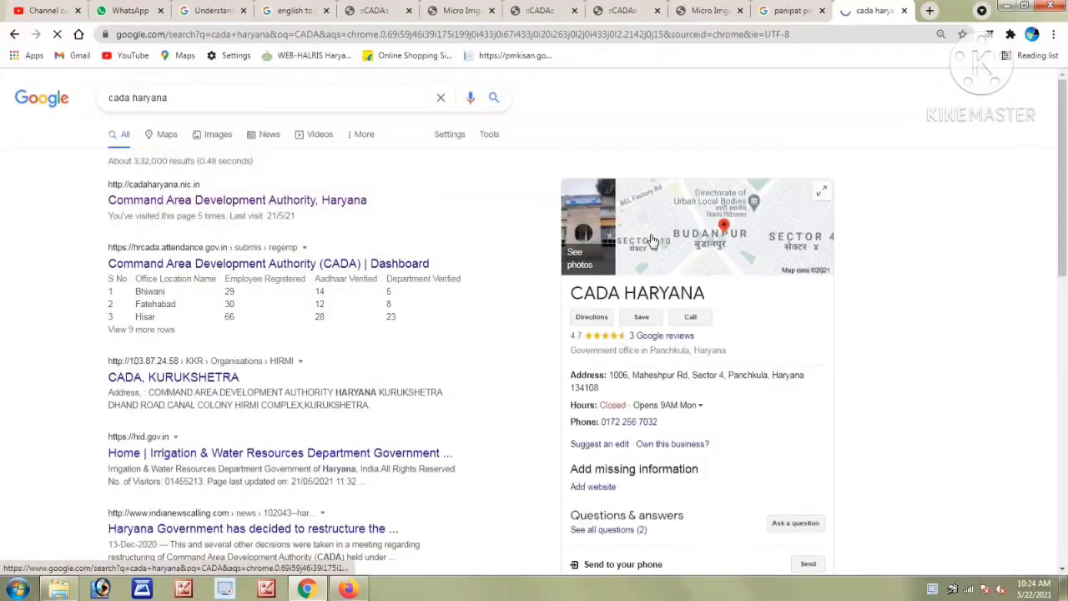
click(219, 203)
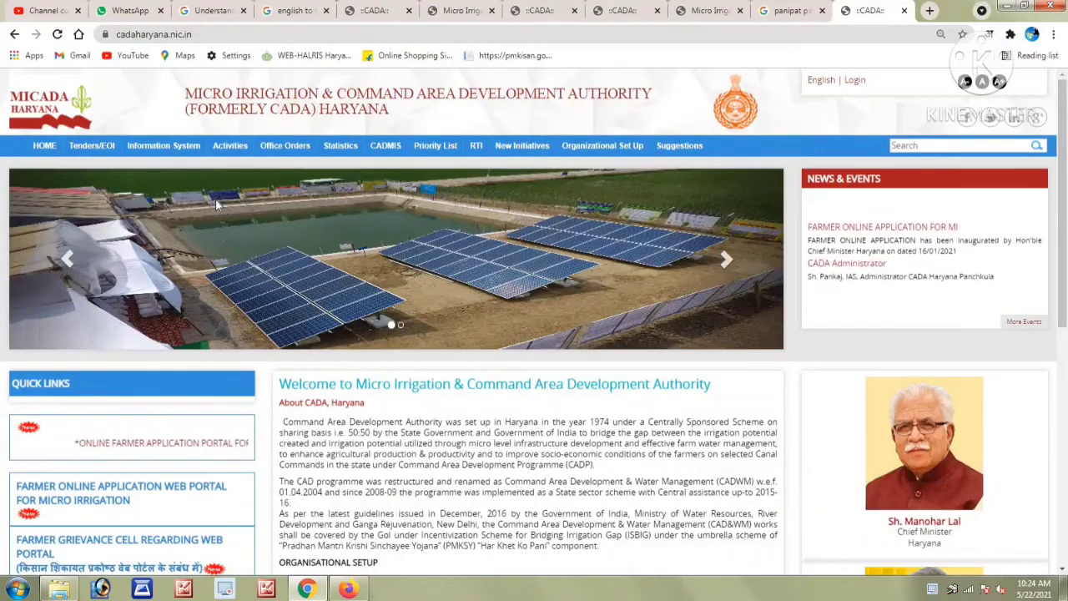
Open the 'Farmer Online Application Web Portal for Micro Irrigation' link under Quick Links.
scroll(217, 204, down, 4)
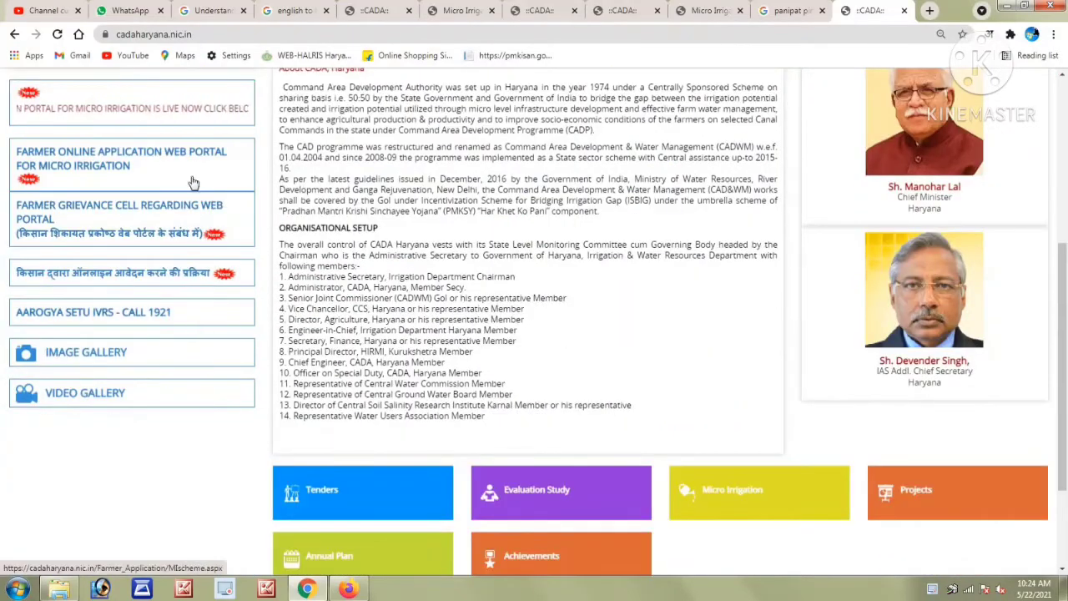
click(166, 157)
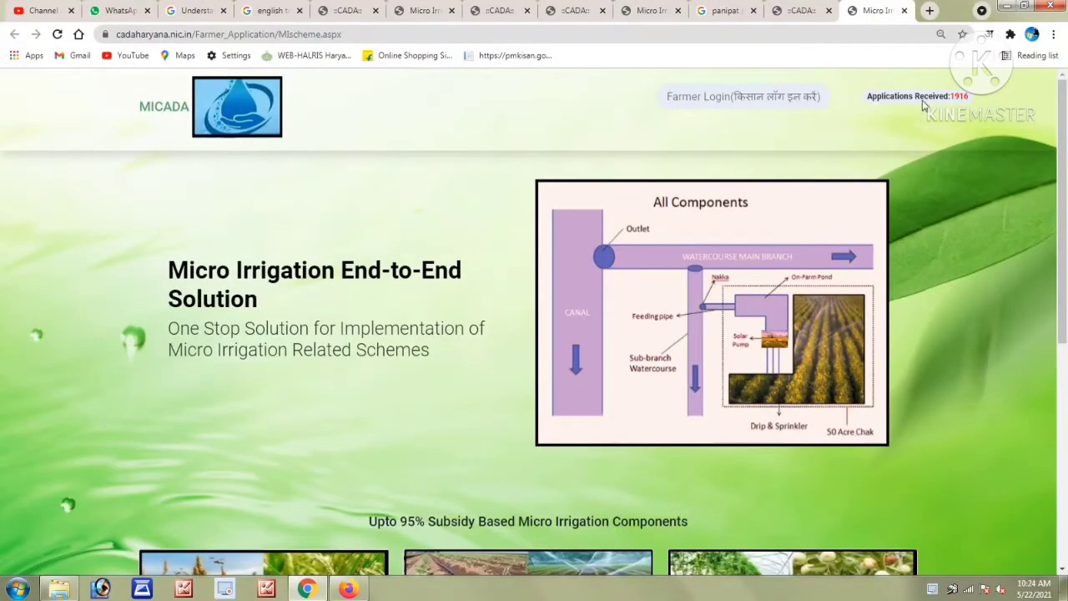
Go to the Farmer Login page and enter the mobile number and received OTP.
click(757, 101)
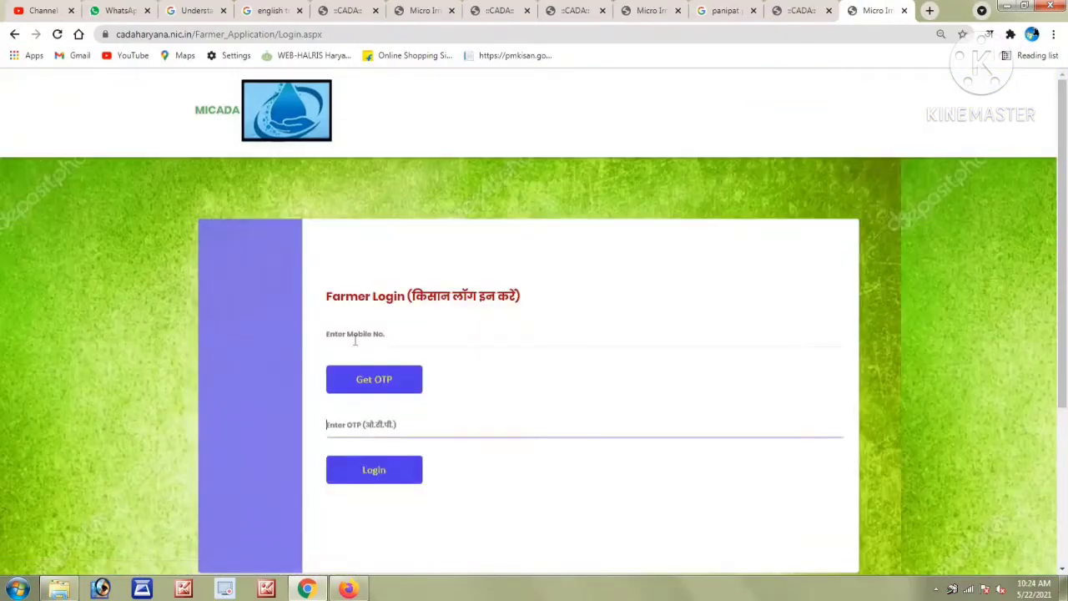
click(399, 331)
click(397, 436)
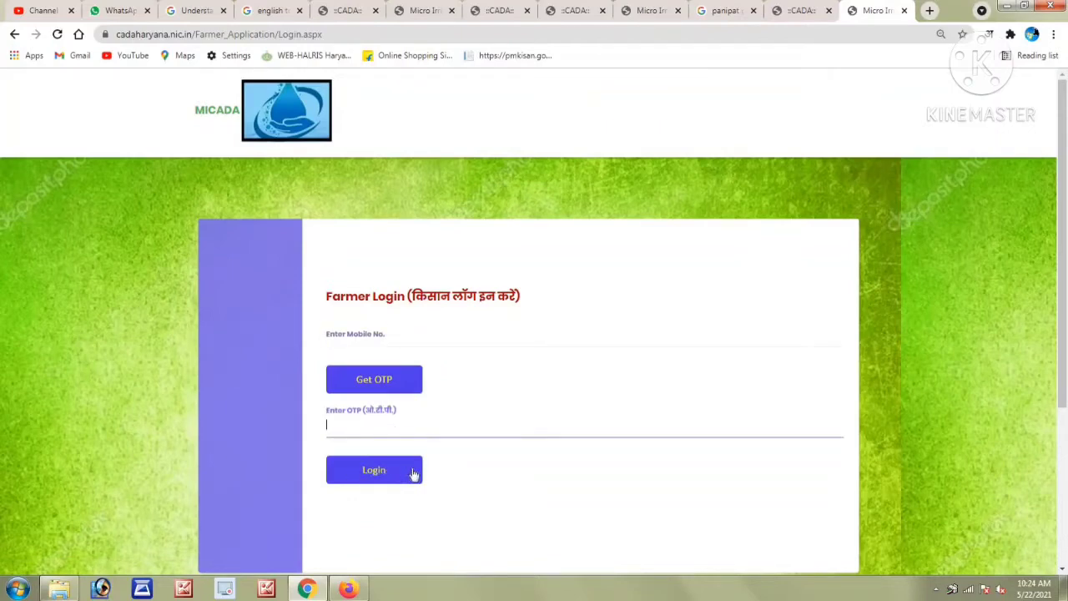
Log in and choose Scheme-II: Canal based projects with option A, all MI components.
click(409, 461)
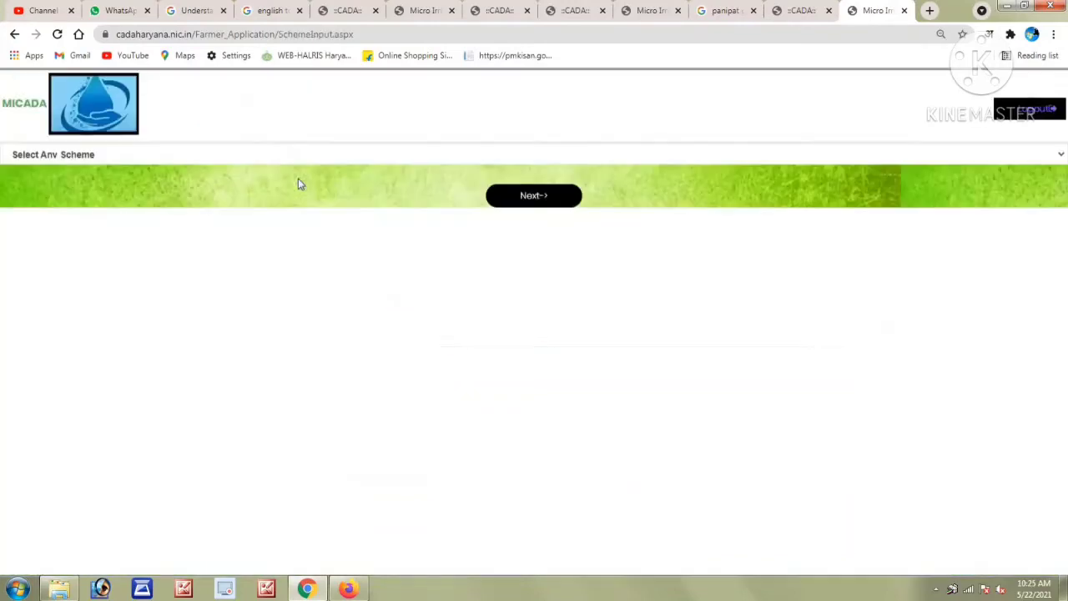
click(96, 156)
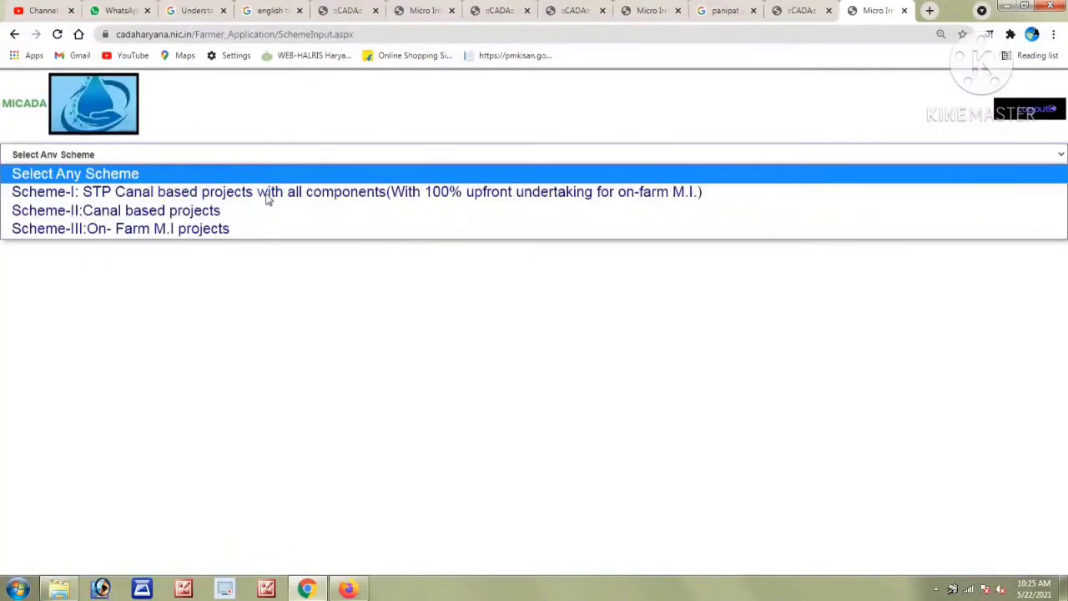
click(171, 215)
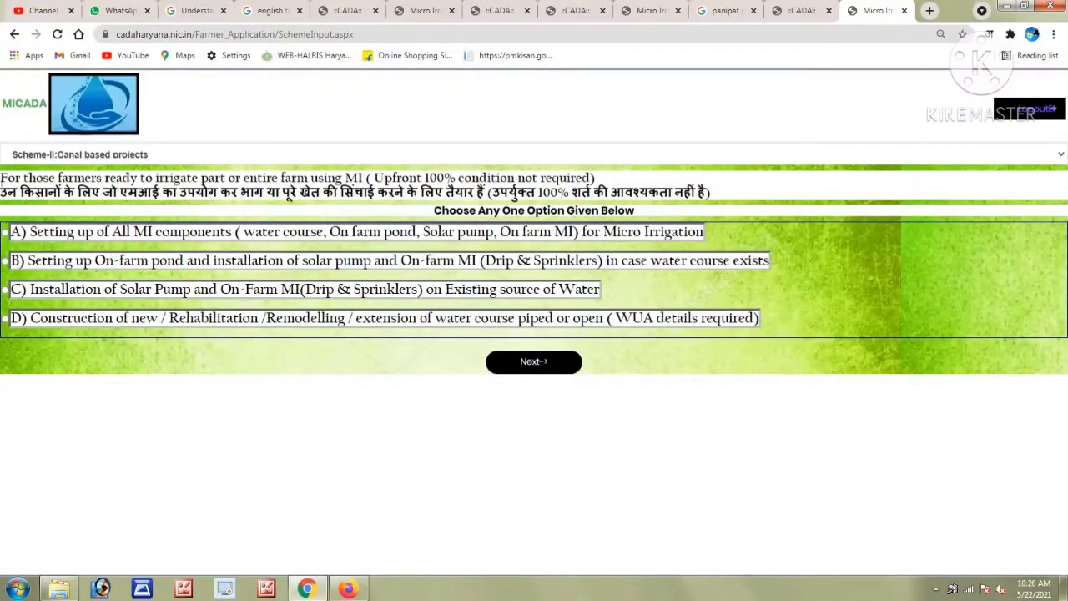
click(26, 237)
drag(27, 234, 706, 236)
Review Scheme-II options B, C and D, then submit the scheme choice.
click(426, 266)
triple_click(357, 263)
triple_click(355, 292)
click(352, 324)
triple_click(352, 324)
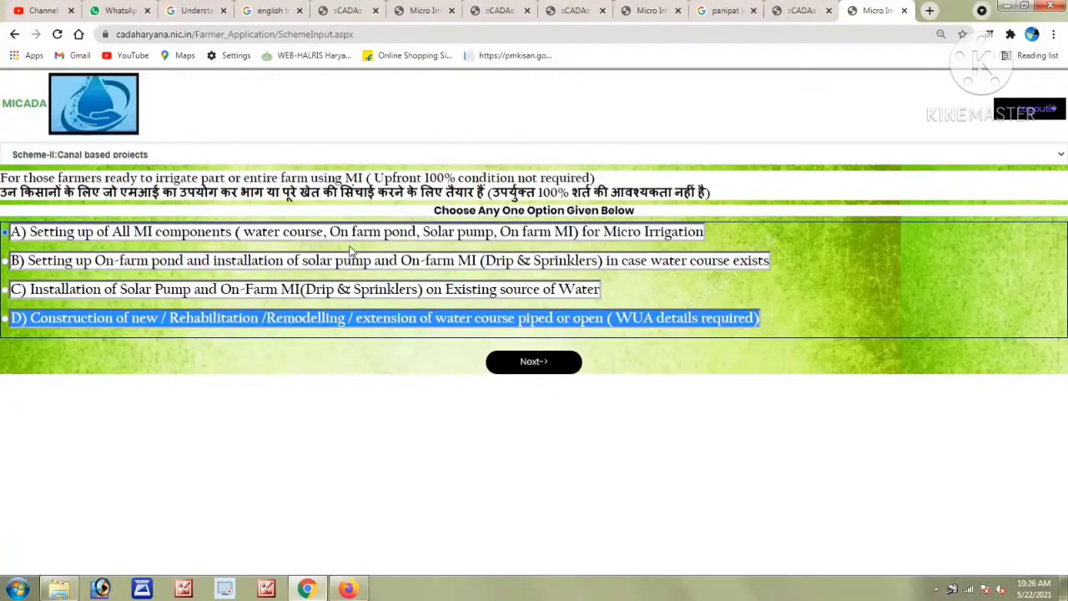
click(524, 362)
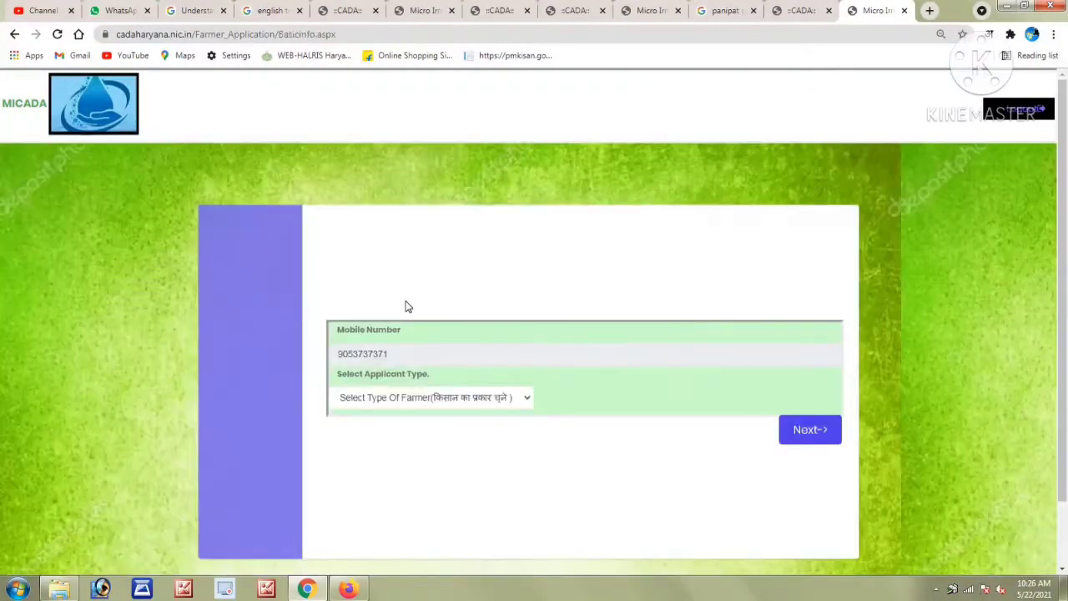
click(404, 398)
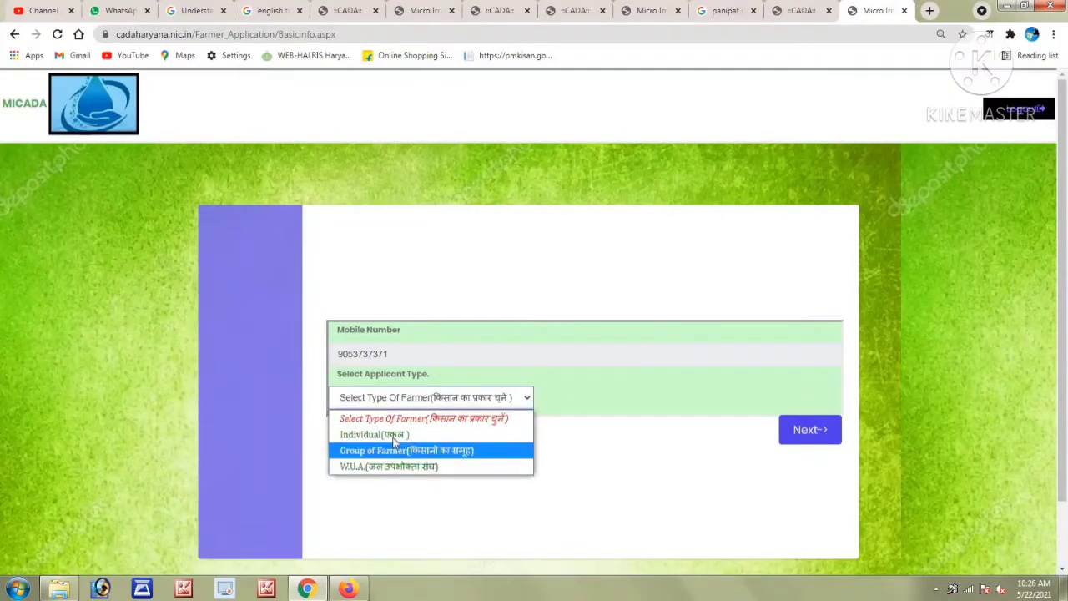
Set applicant type to Individual(एकल) and continue to the Enter Personal Detail form.
click(404, 435)
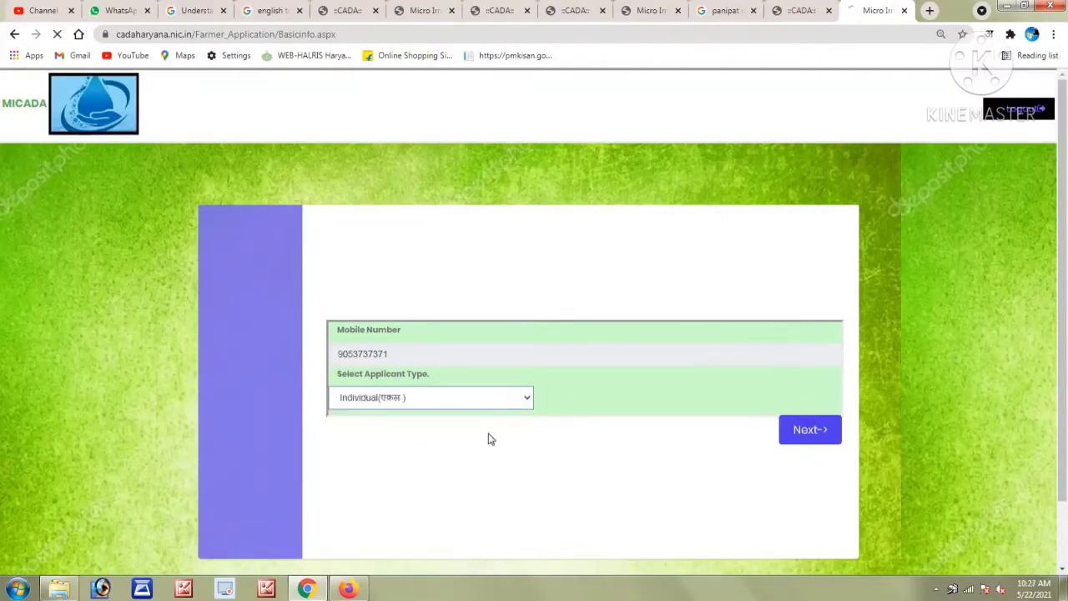
click(812, 442)
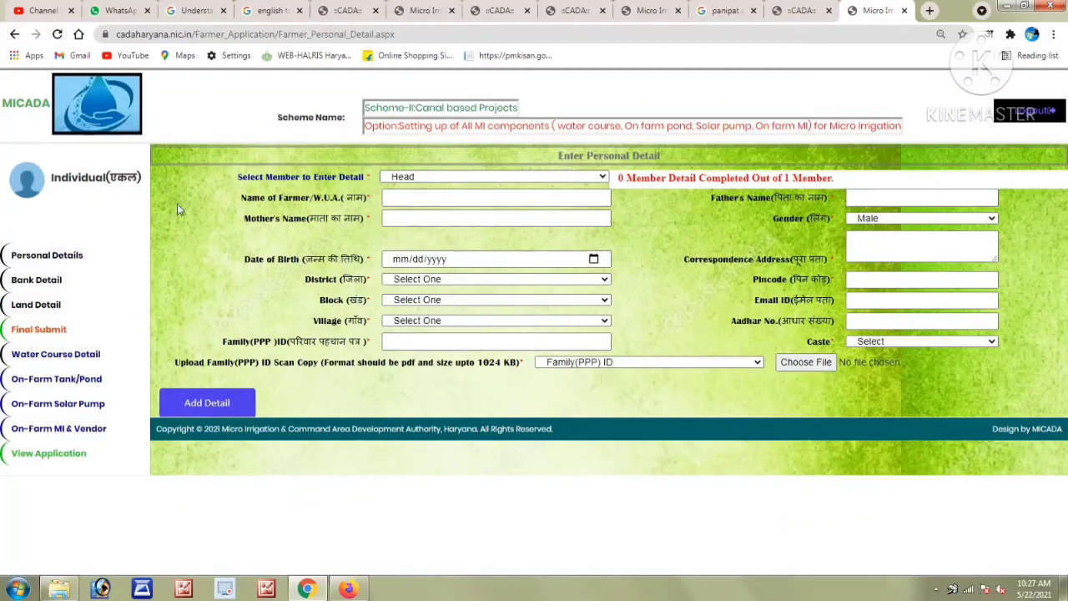
Keep Head as the member, enter the farmer's and mother's names, and keep gender Male.
click(420, 199)
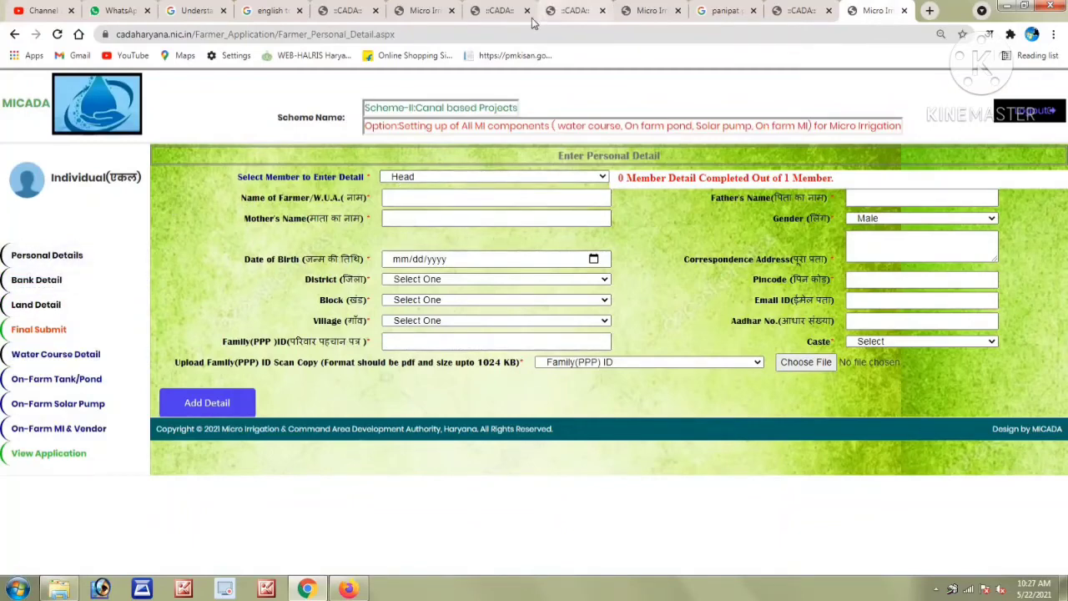
click(408, 178)
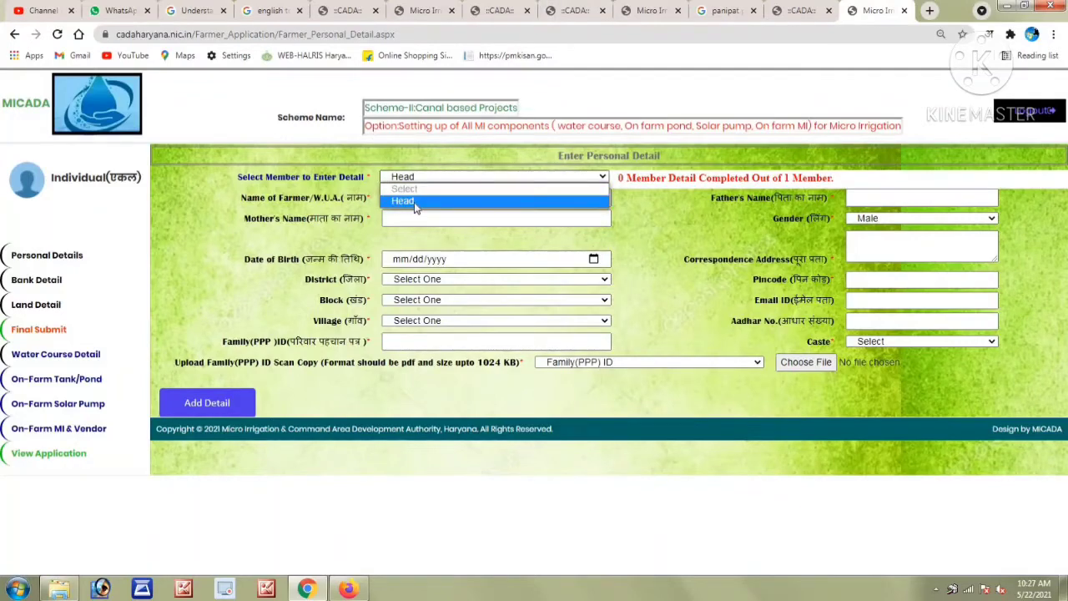
click(415, 202)
click(400, 197)
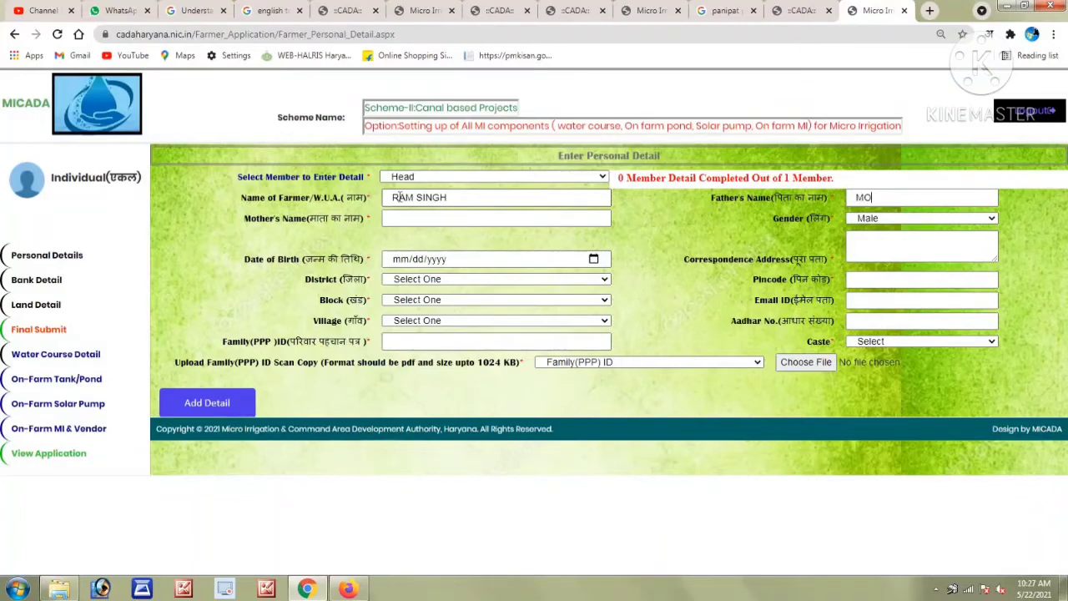
click(412, 223)
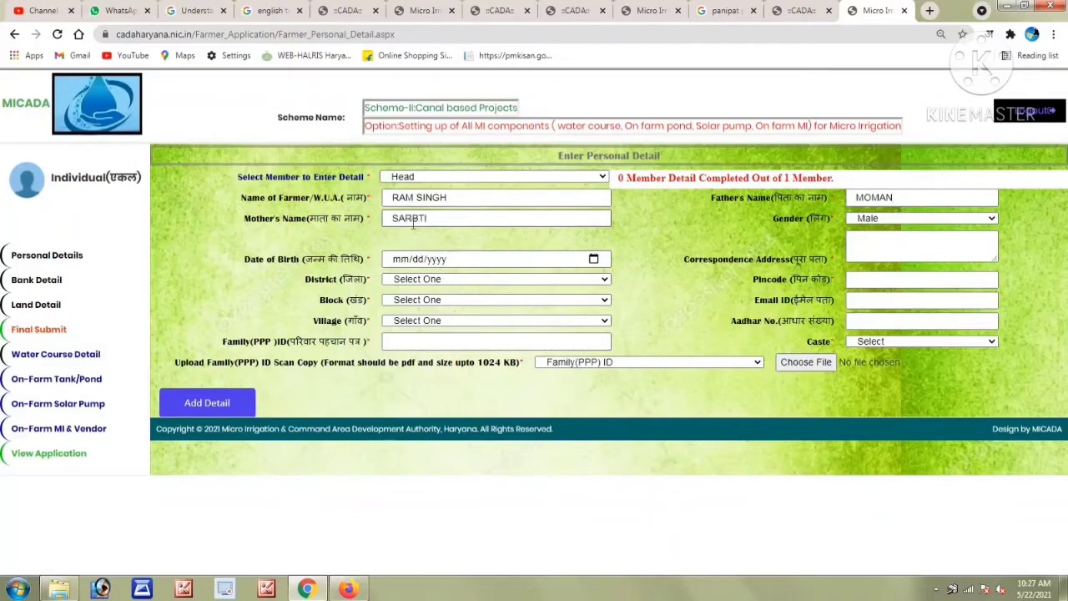
click(881, 219)
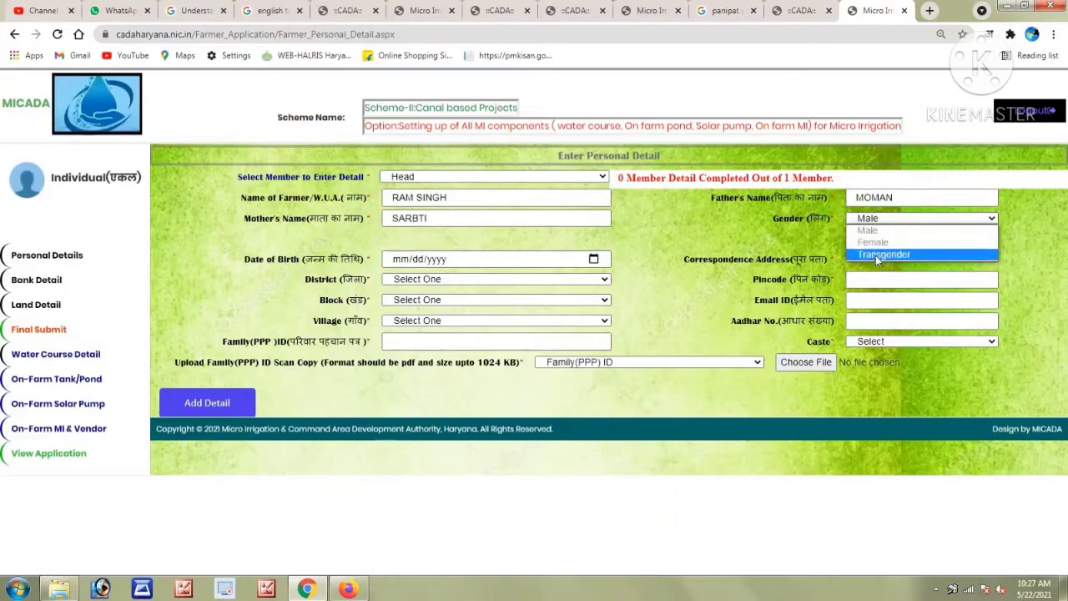
click(868, 231)
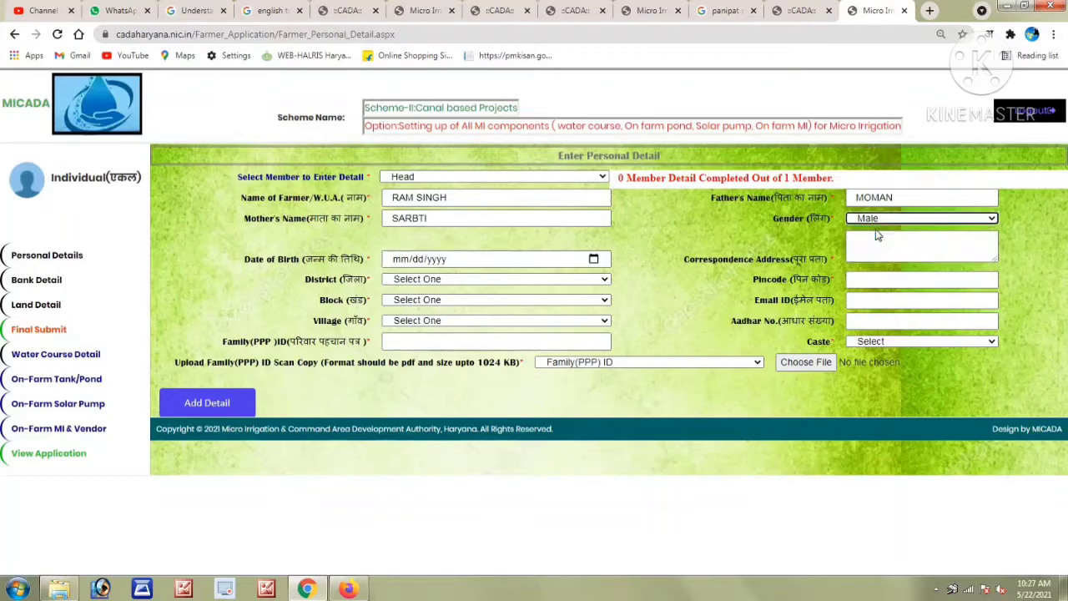
click(597, 265)
click(594, 261)
click(411, 282)
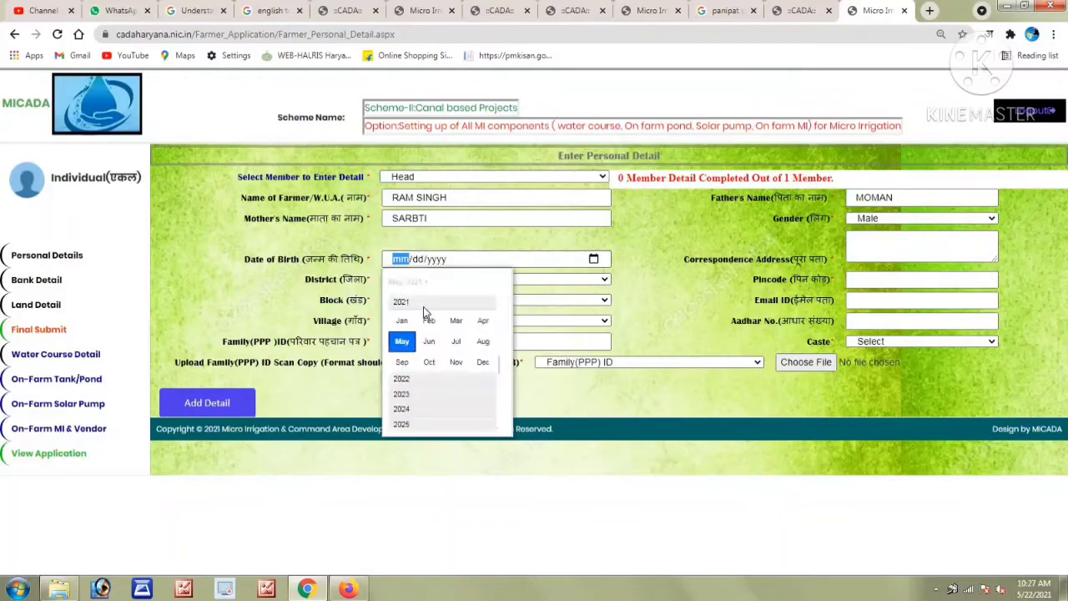
scroll(501, 359, up, 2)
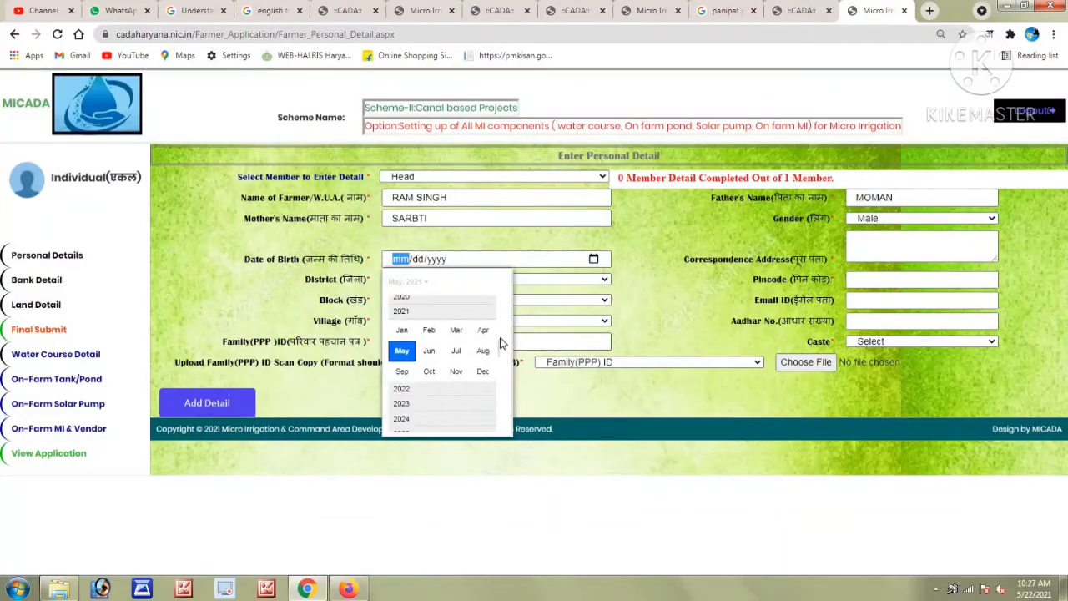
scroll(496, 308, up, 8)
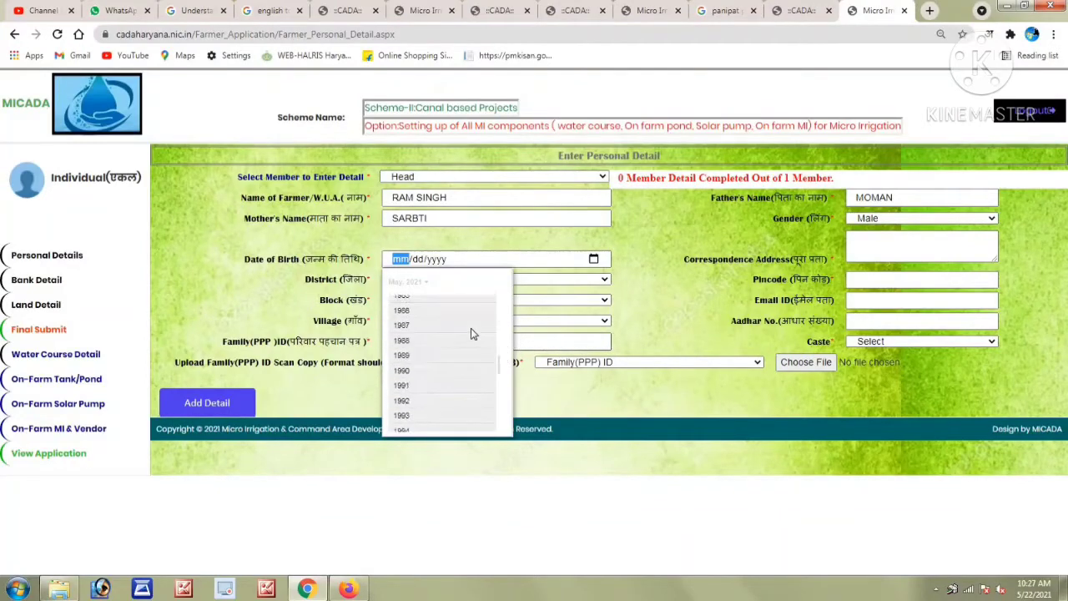
click(411, 328)
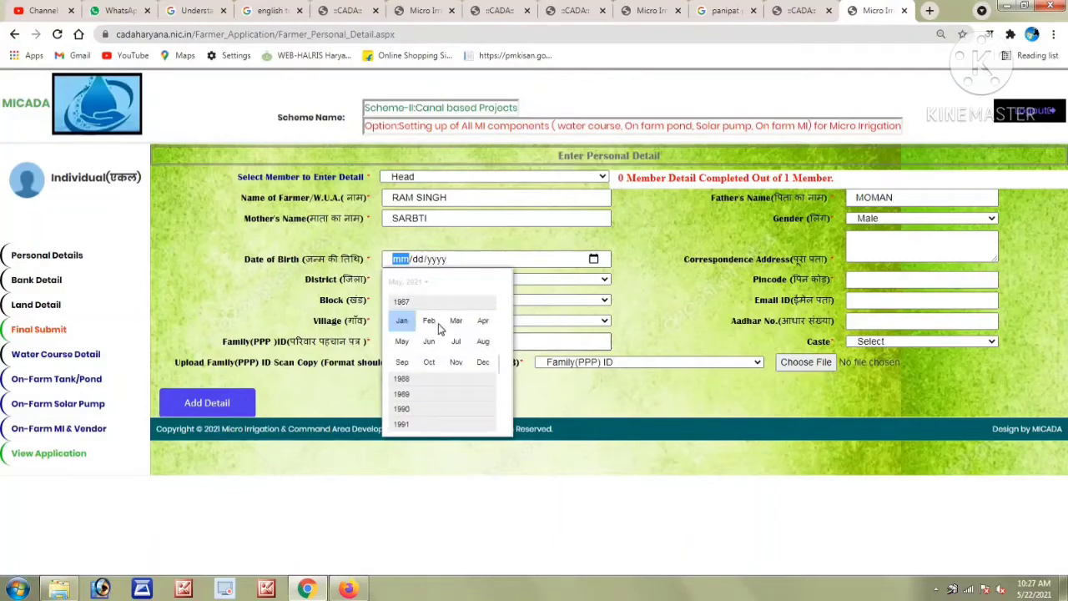
click(429, 340)
click(430, 339)
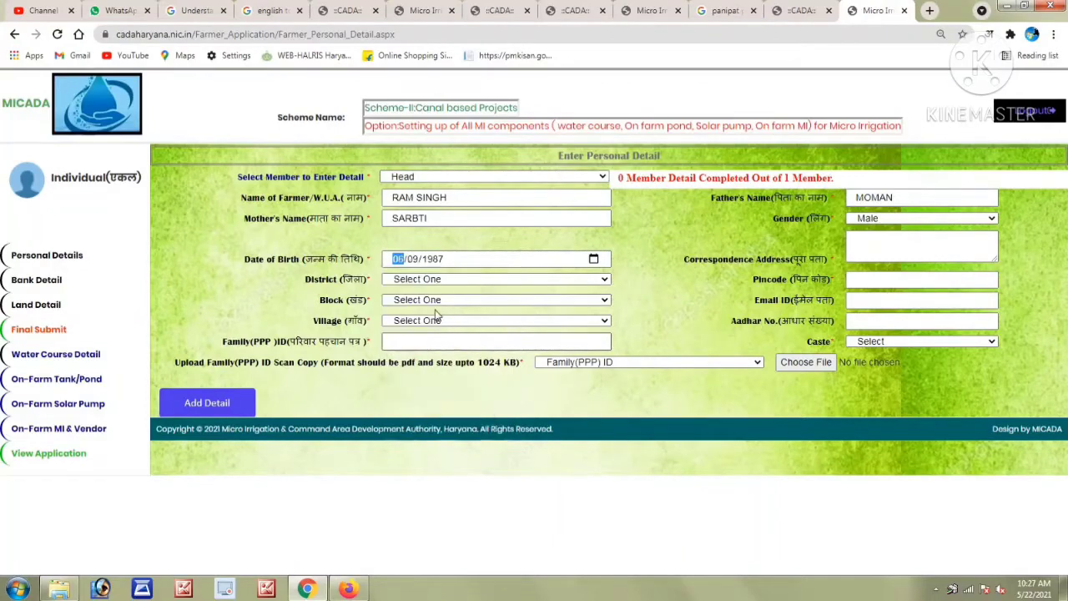
click(859, 252)
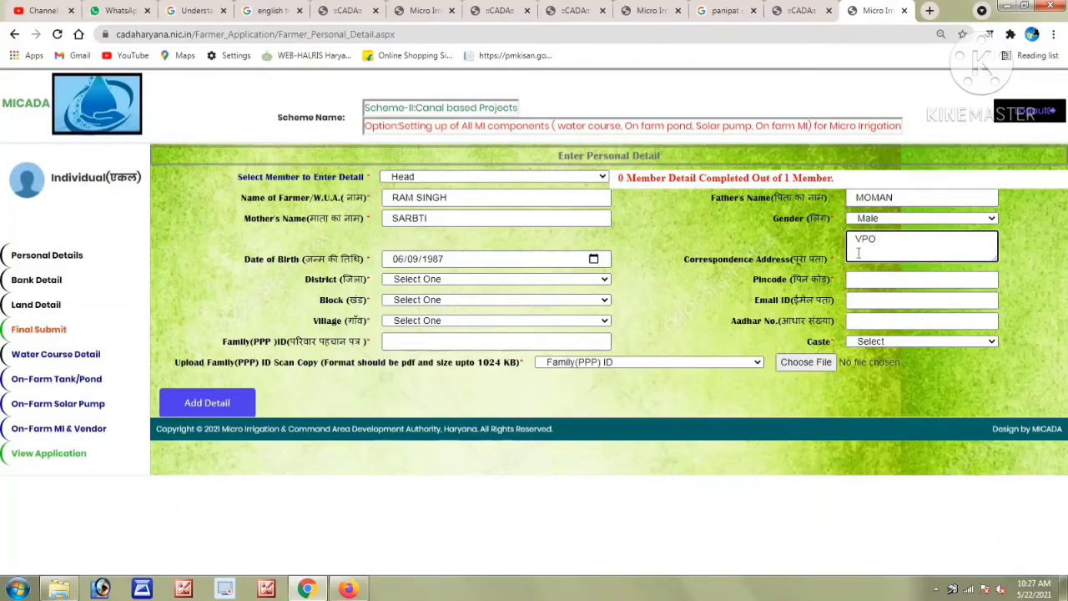
text(VPO KHANDRA)
Choose district Panipat, block MADLAUDA and village KHANDRA.
click(434, 280)
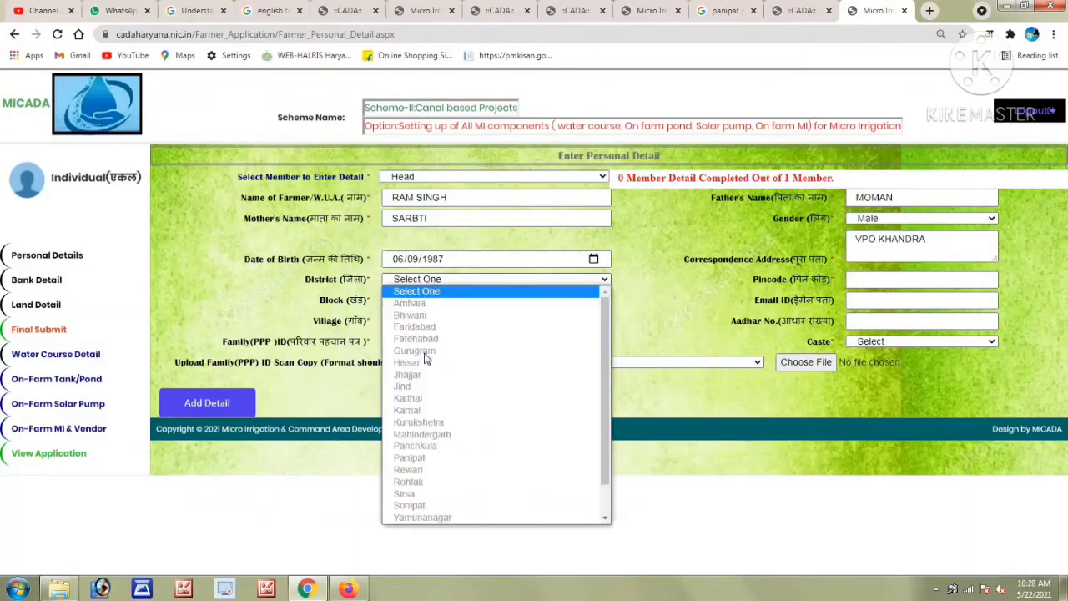
click(411, 458)
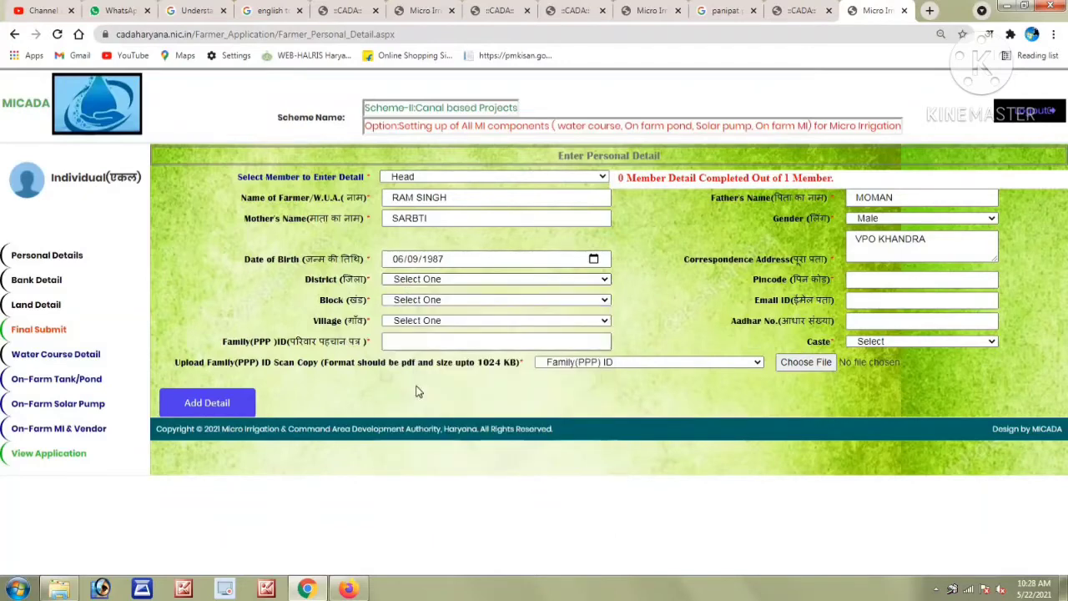
click(420, 302)
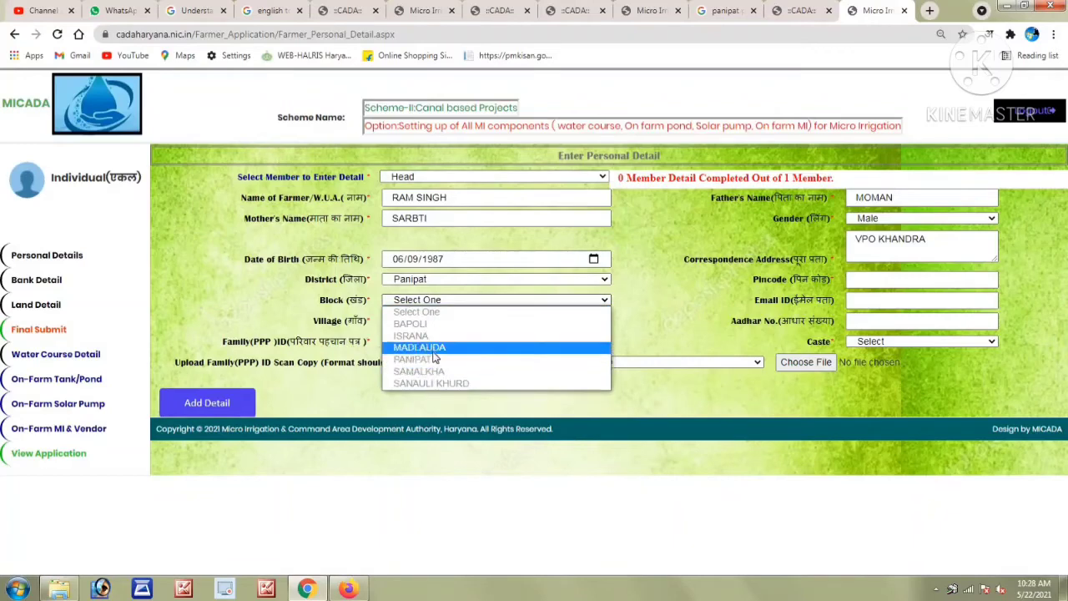
click(420, 347)
click(424, 324)
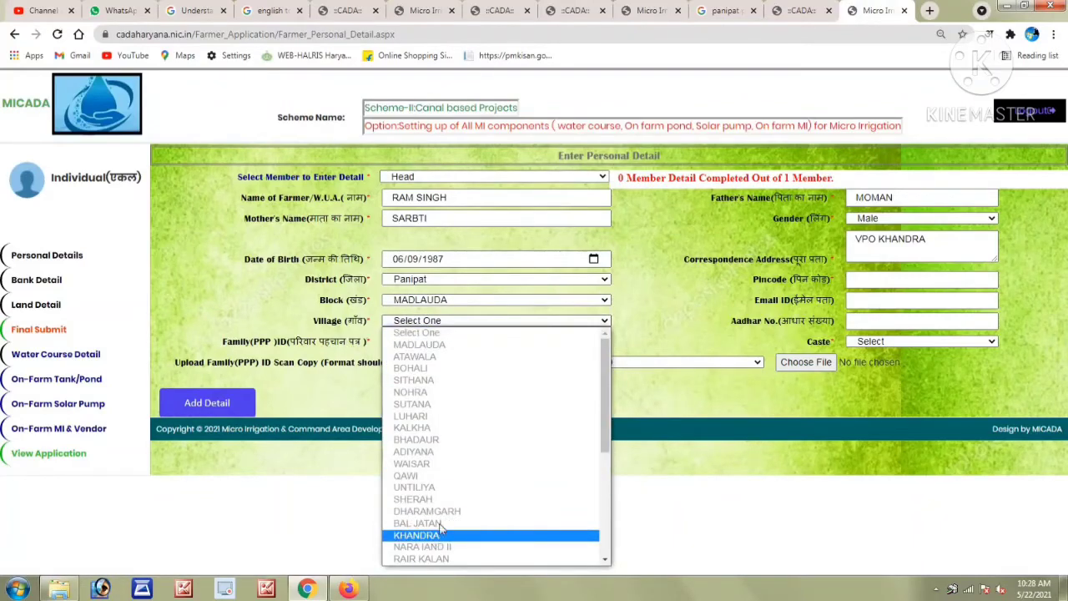
click(441, 532)
Enter the Family (PPP) ID and pincode, and set caste to Gen.
click(433, 343)
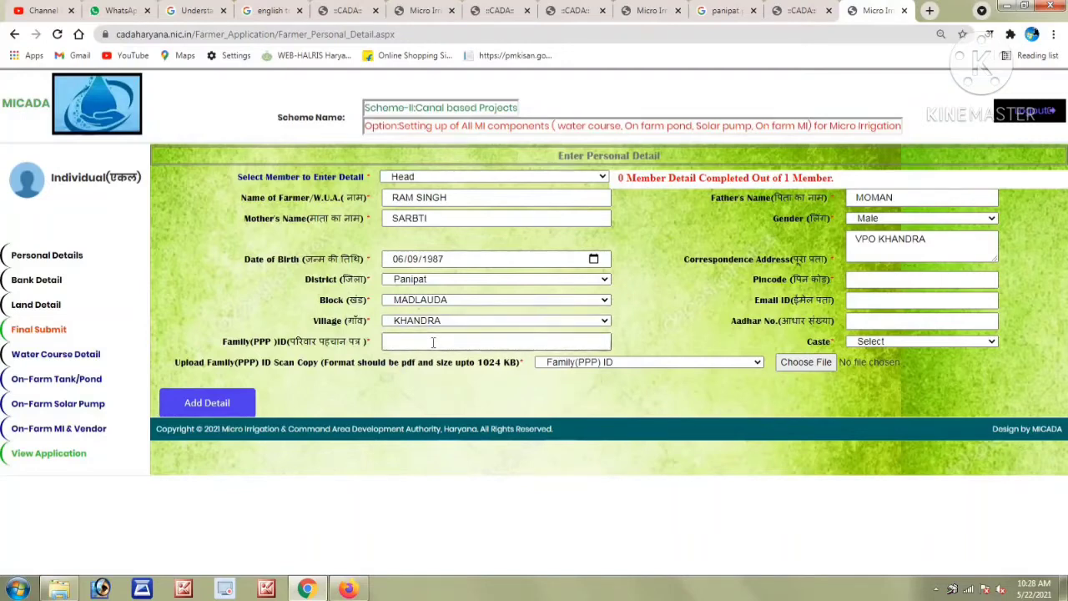
click(861, 281)
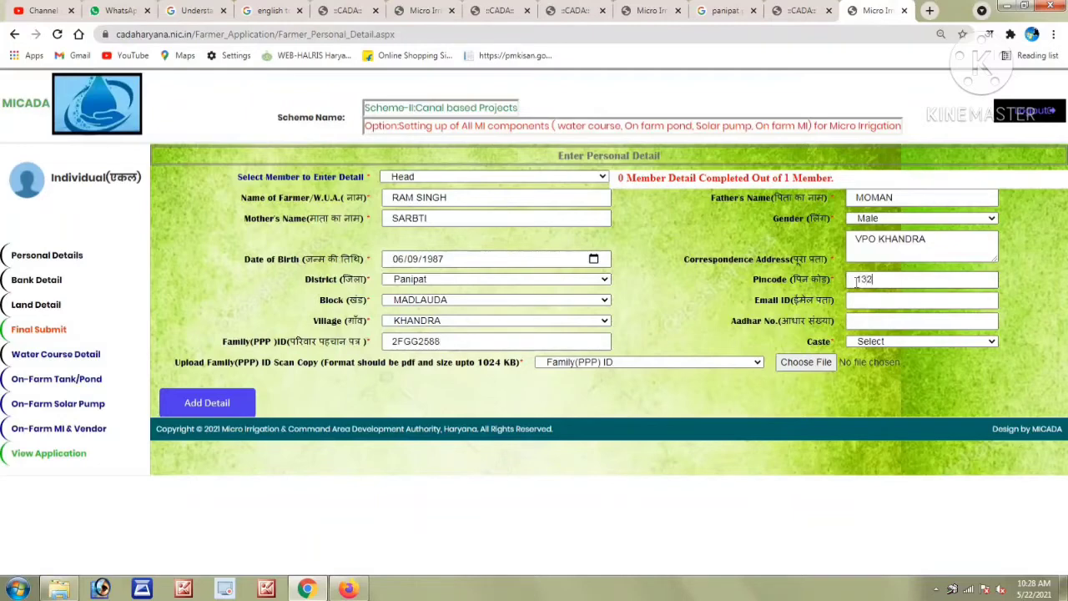
click(875, 326)
click(875, 344)
click(867, 366)
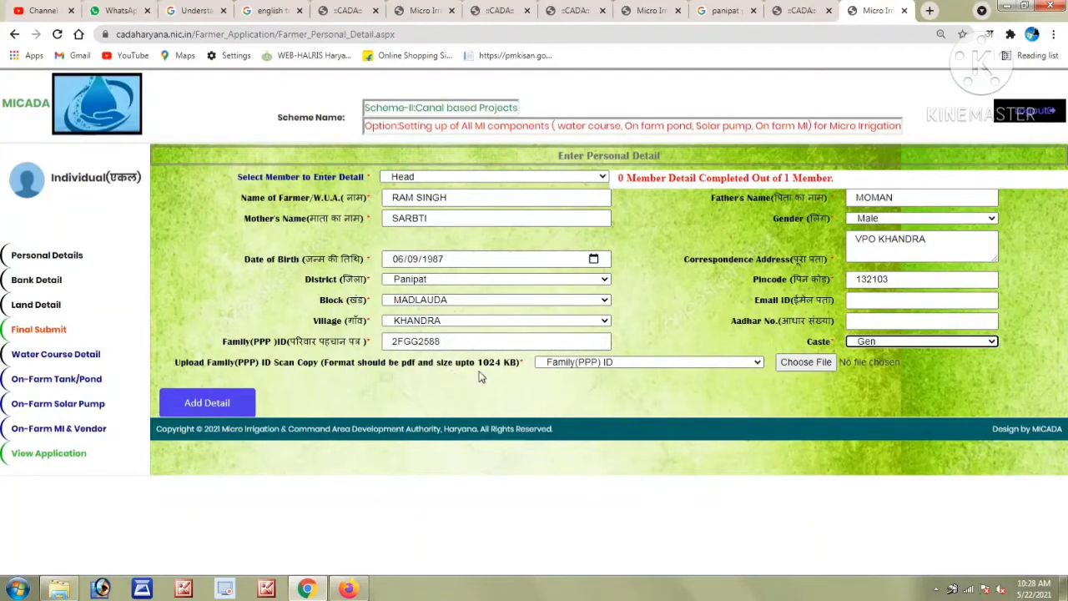
Attach img0001.pdf as the family ID scan and save the head member's details.
click(806, 363)
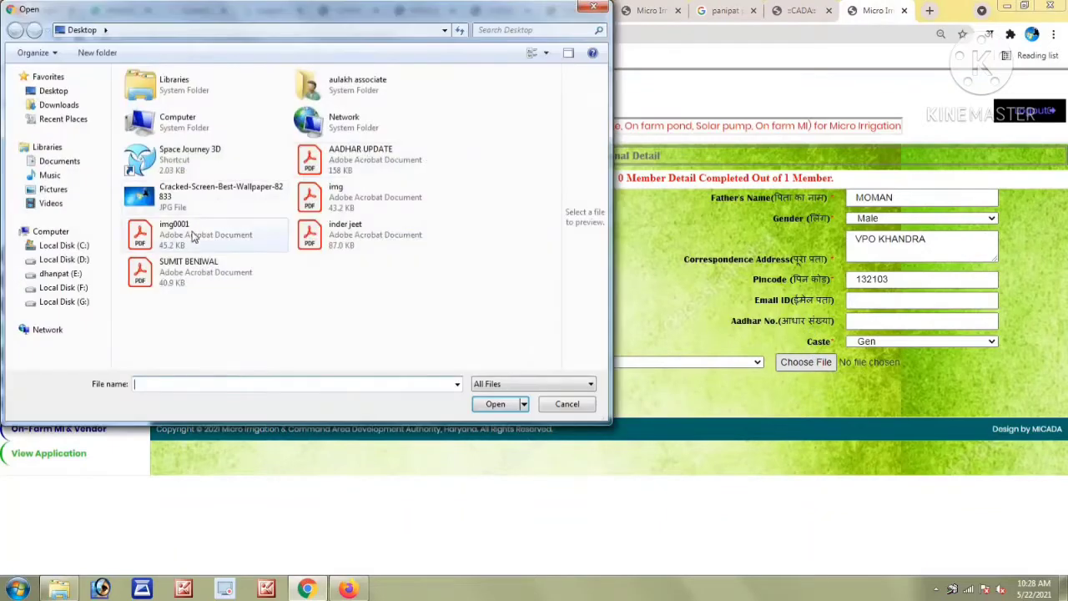
double_click(199, 234)
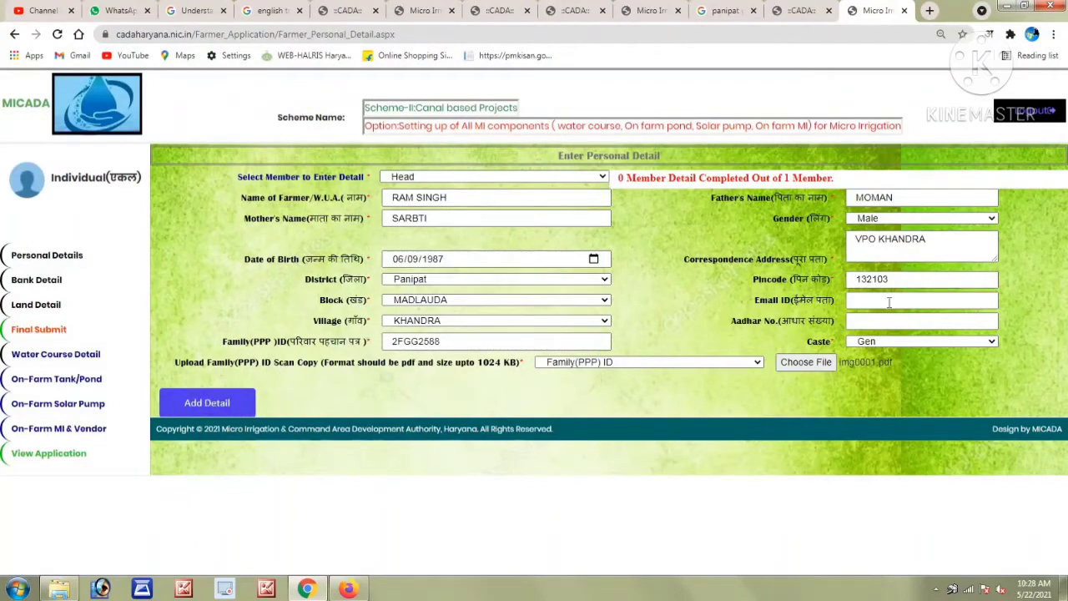
click(213, 407)
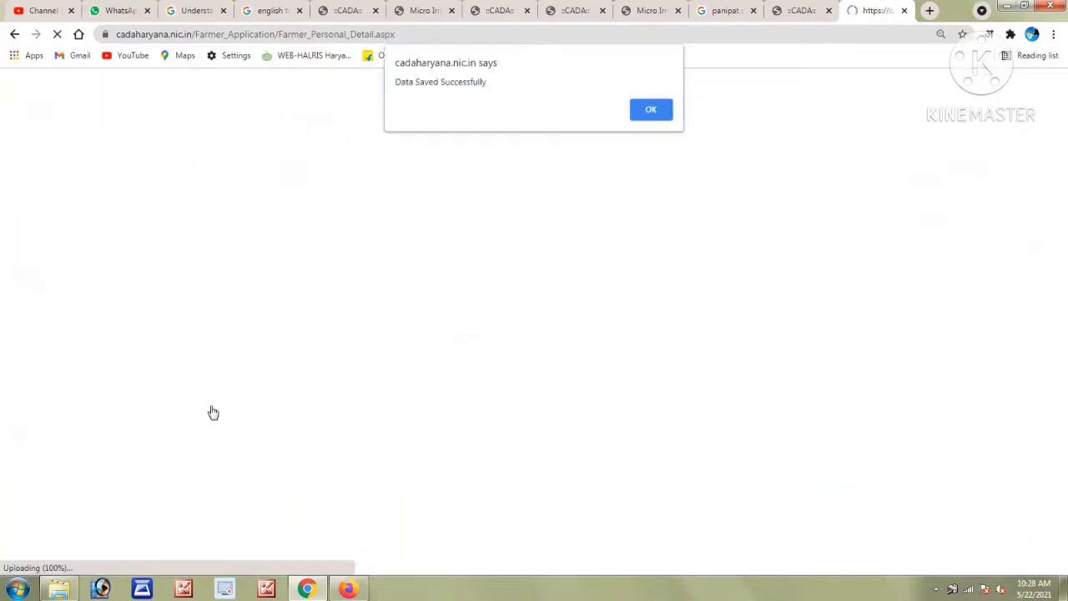
click(652, 109)
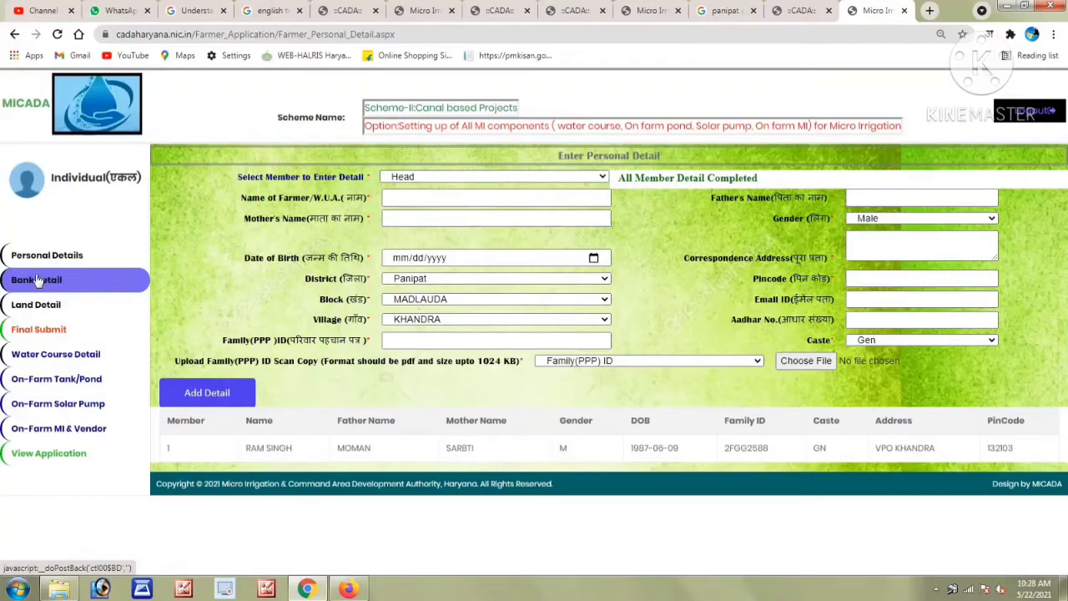
click(40, 281)
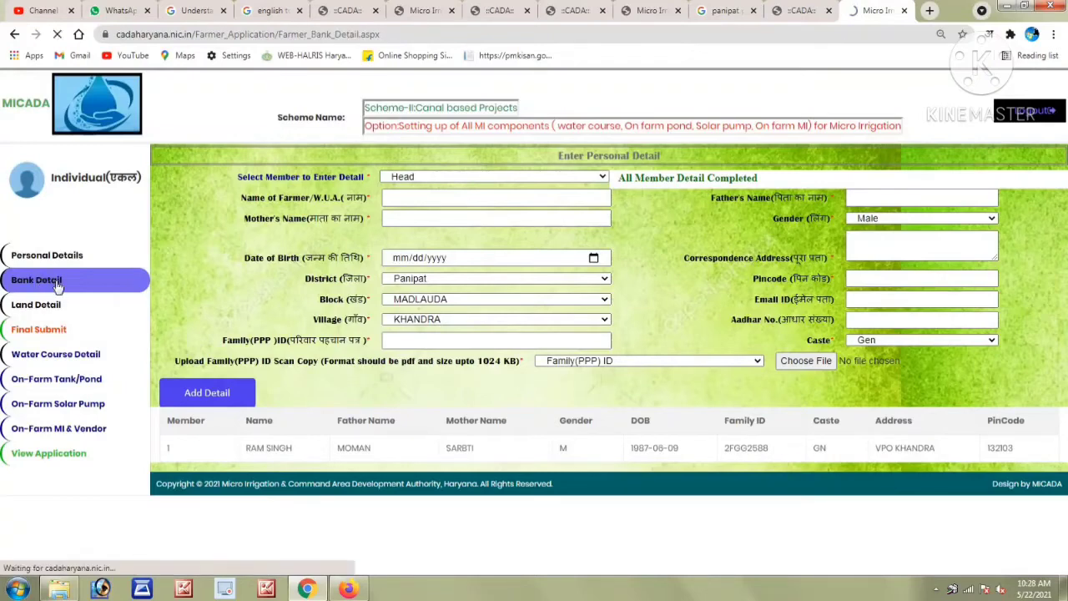
Enter IFSC code SBIN0011875, the account number and the account holder's name.
click(439, 226)
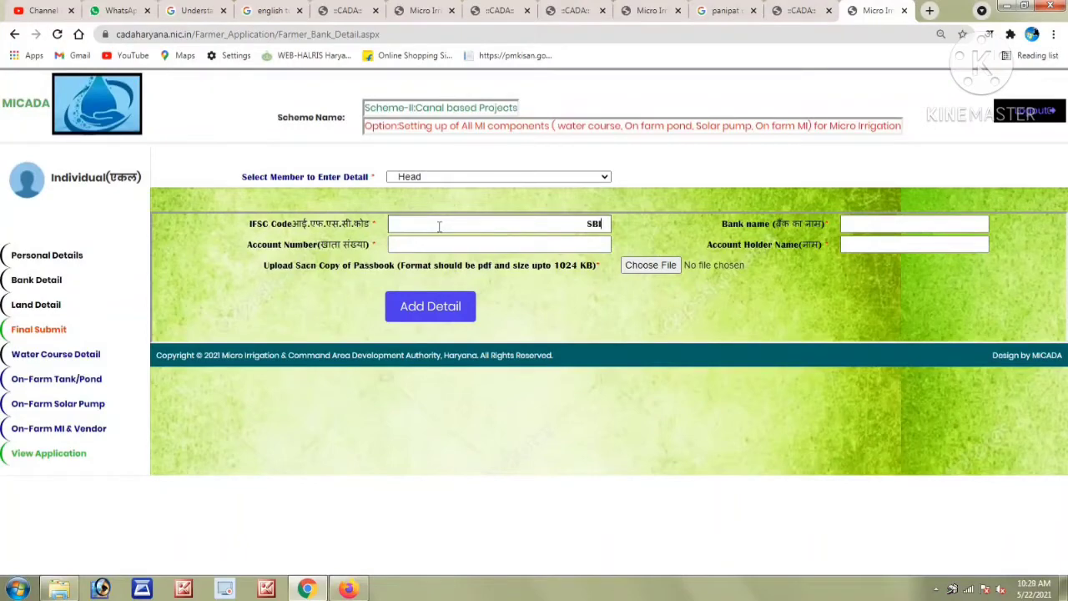
text(SBIN0011875)
key(Tab)
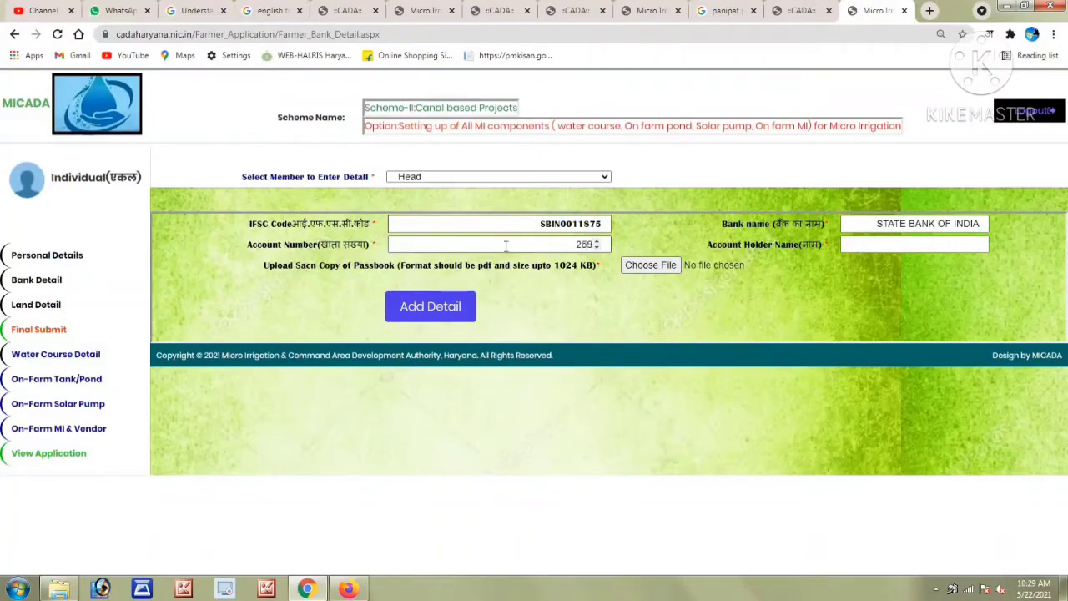
click(914, 249)
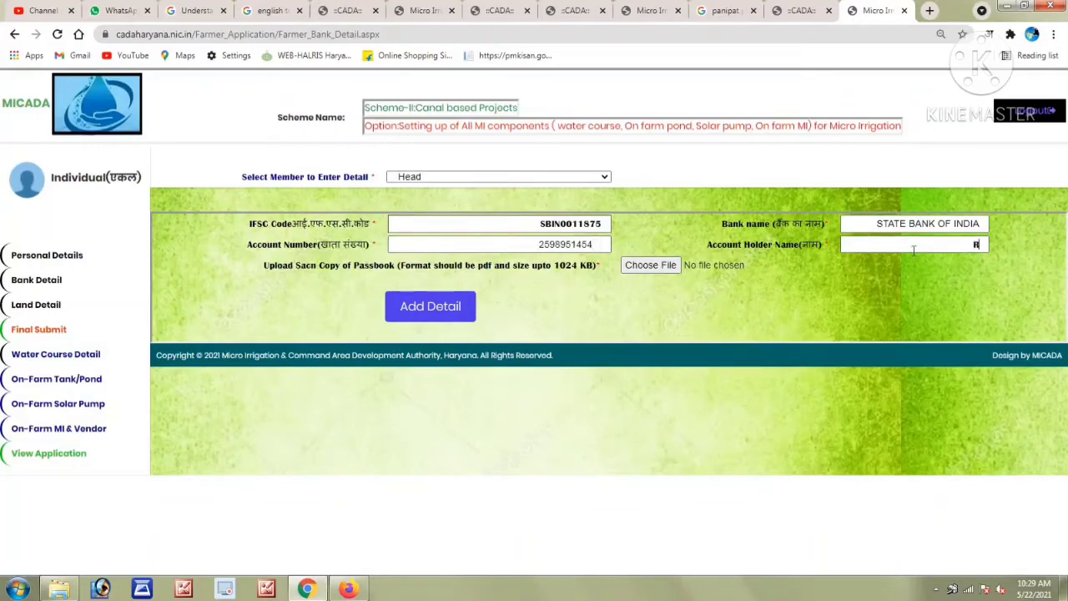
Attach img.pdf as the passbook scan and save the bank details.
click(651, 265)
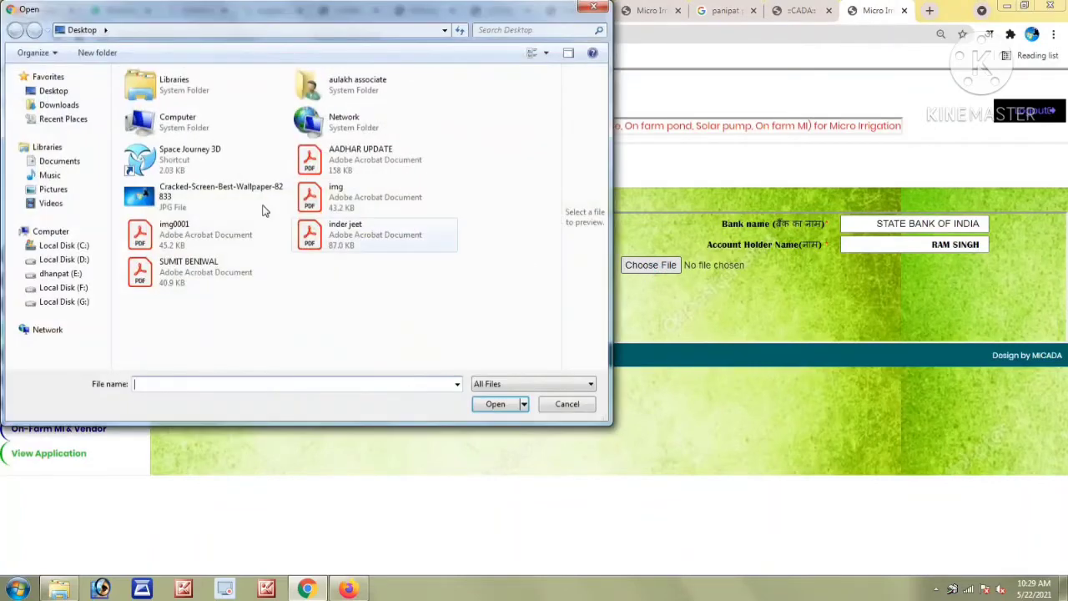
double_click(334, 197)
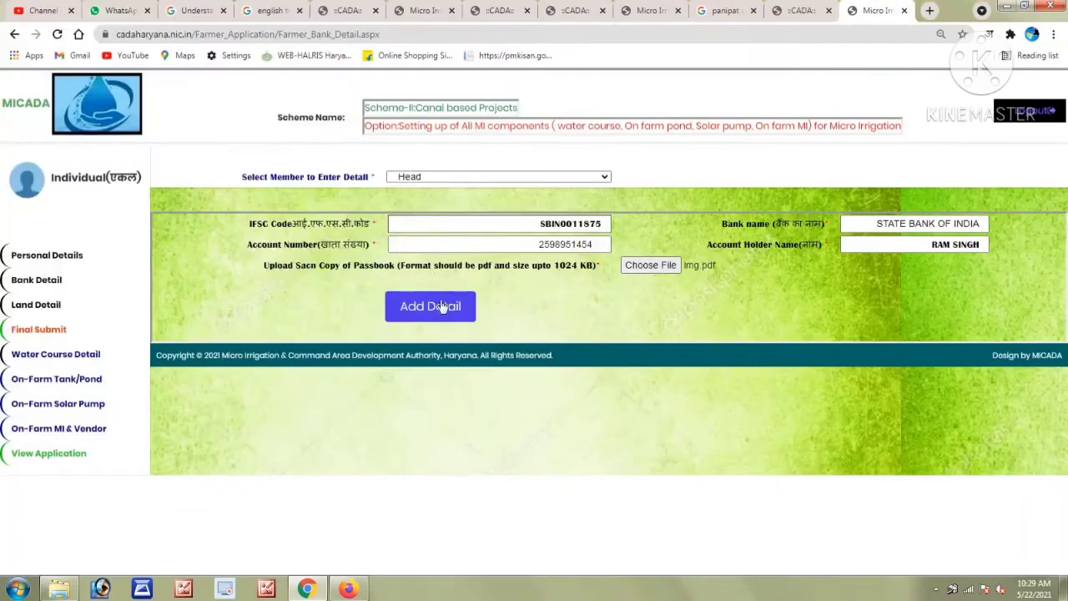
click(433, 308)
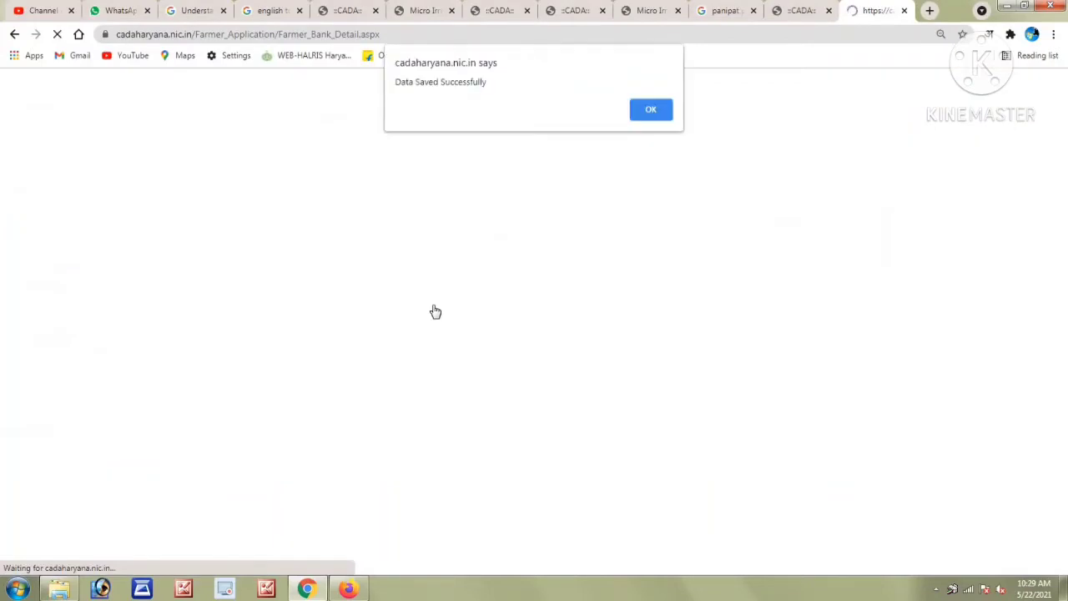
click(653, 110)
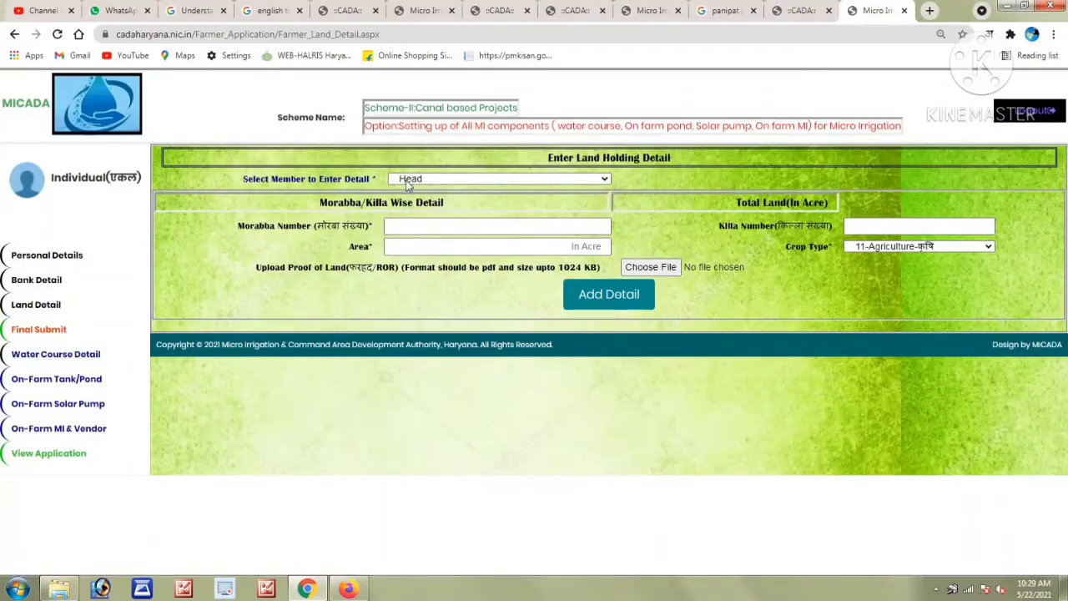
For the Head, save Morabba 55, Killa 14, 8 acres, crop type 13-Both, with the proof PDF.
click(407, 180)
click(405, 192)
click(408, 224)
click(848, 224)
click(591, 246)
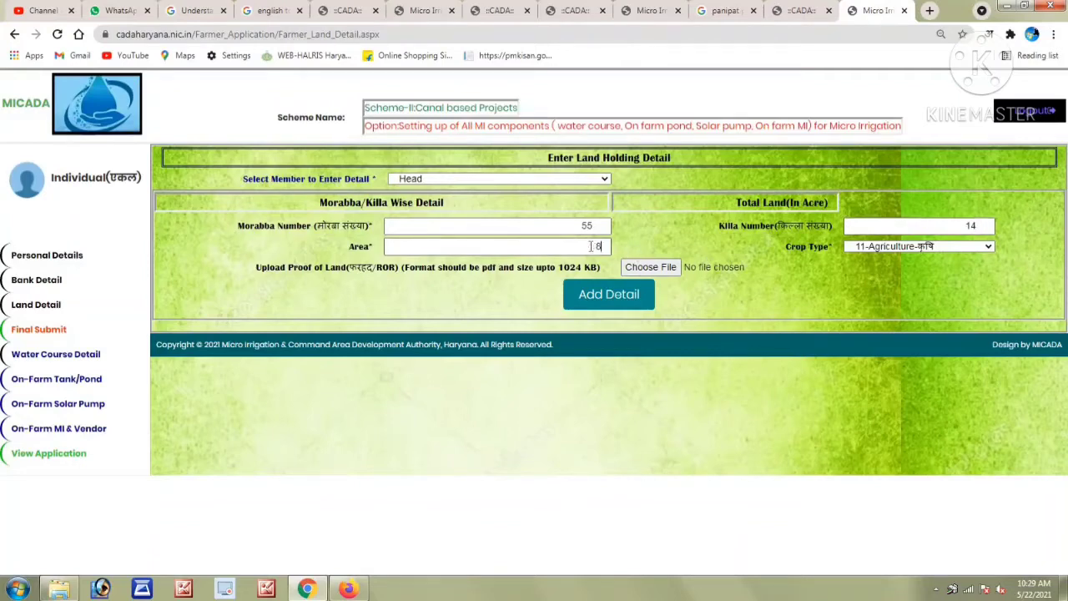
click(862, 248)
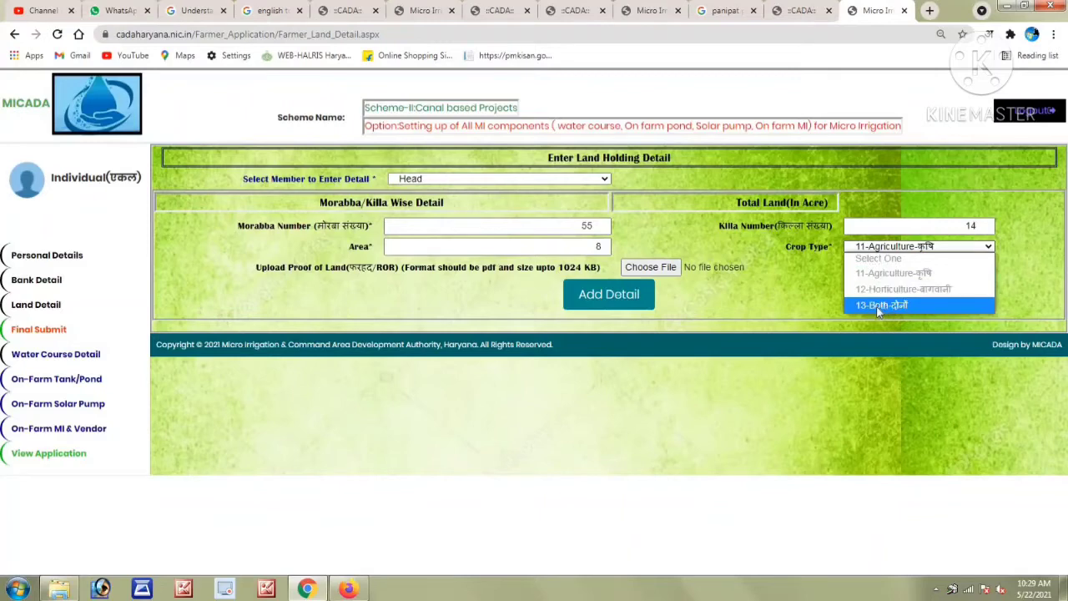
click(900, 305)
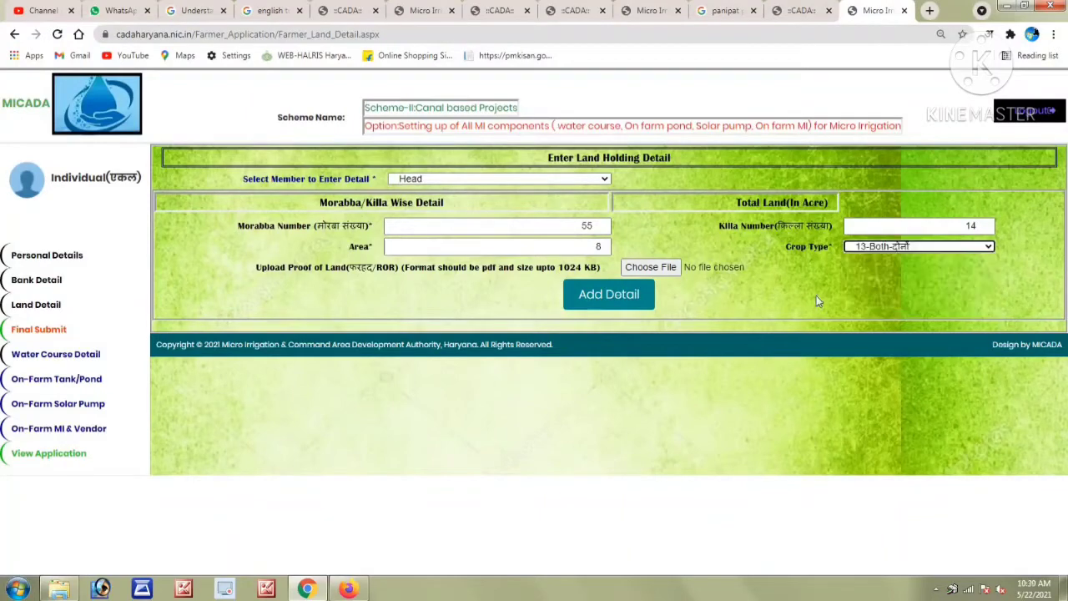
click(649, 267)
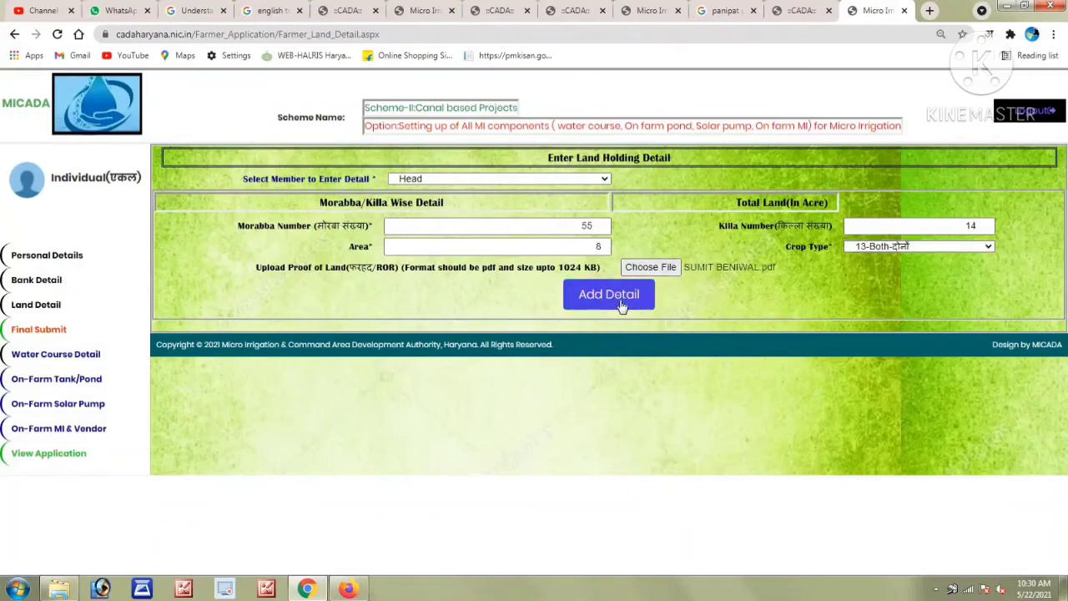
click(610, 297)
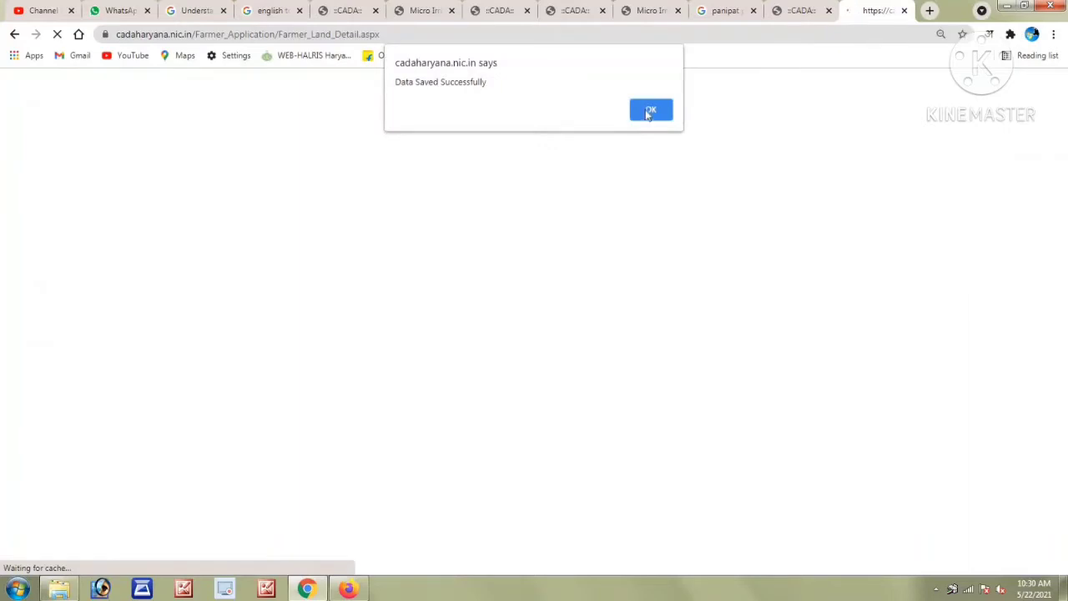
click(650, 111)
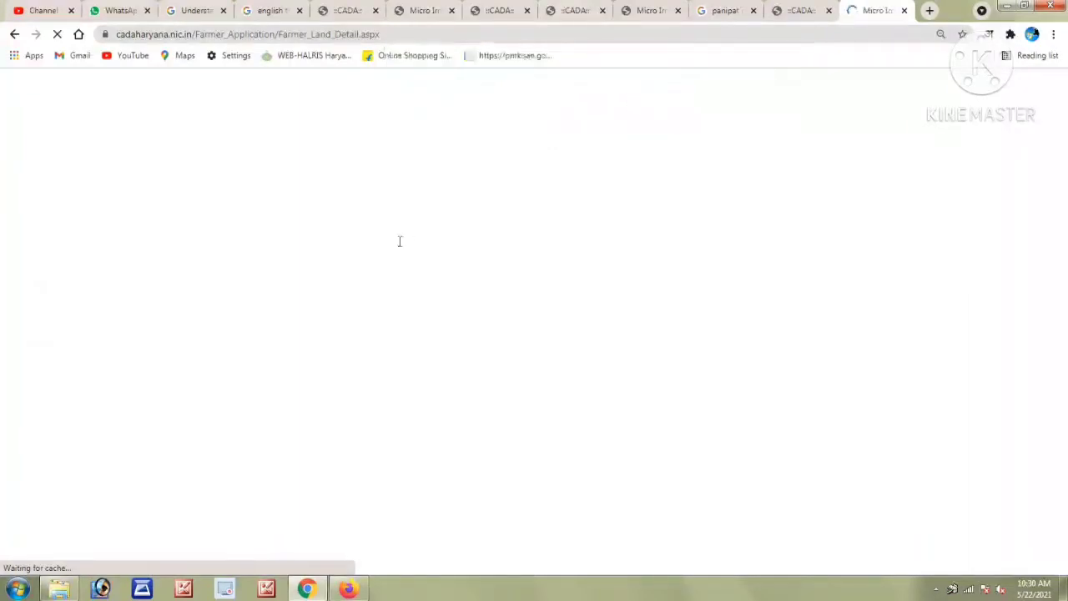
Submit the water course details with Tube Well as source, leaving canal unticked.
click(77, 356)
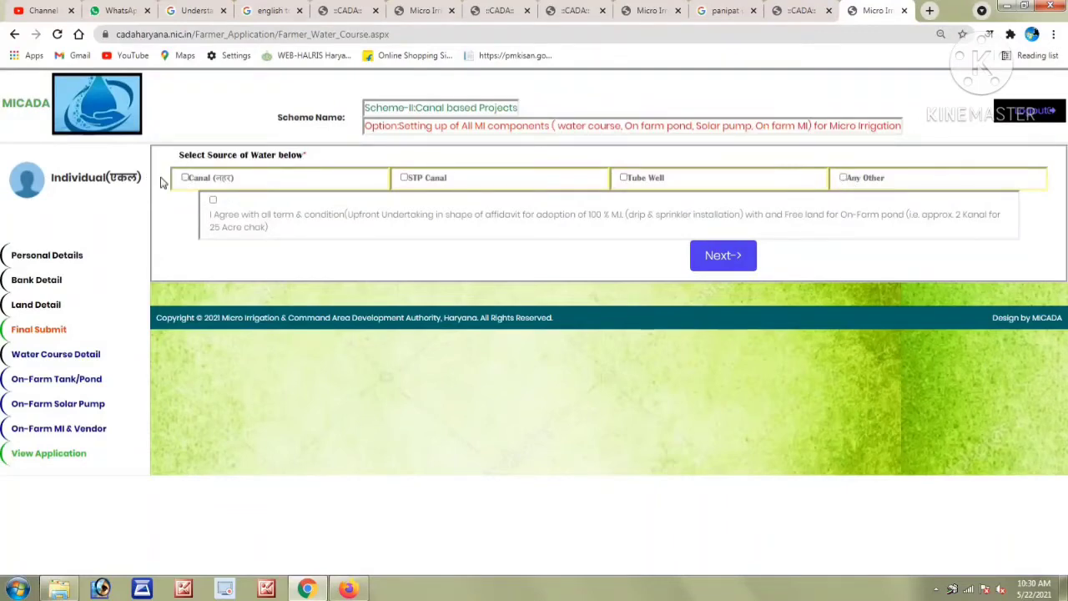
click(185, 178)
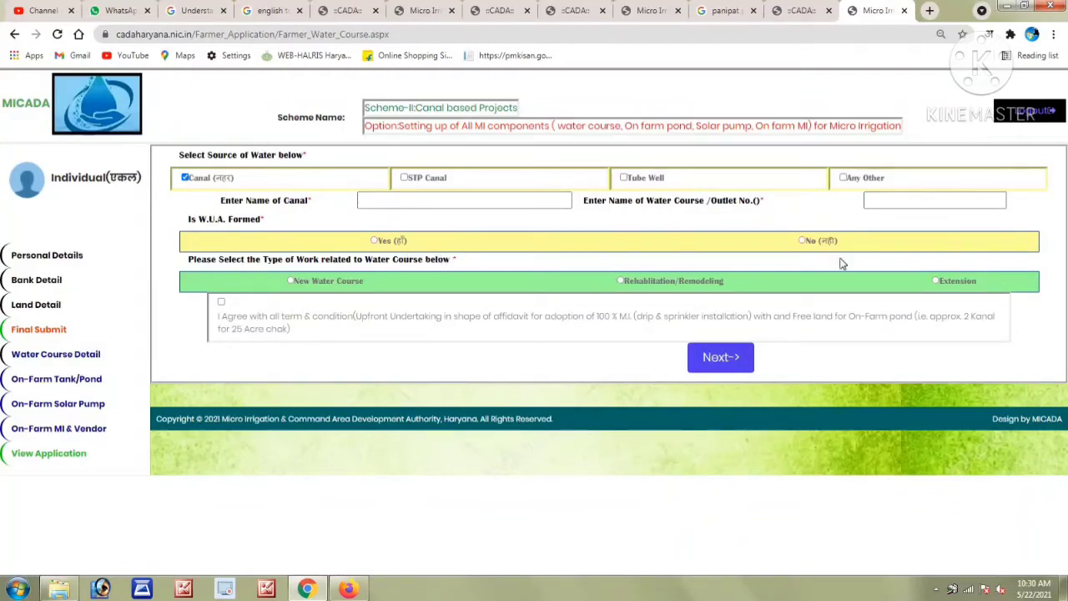
click(186, 178)
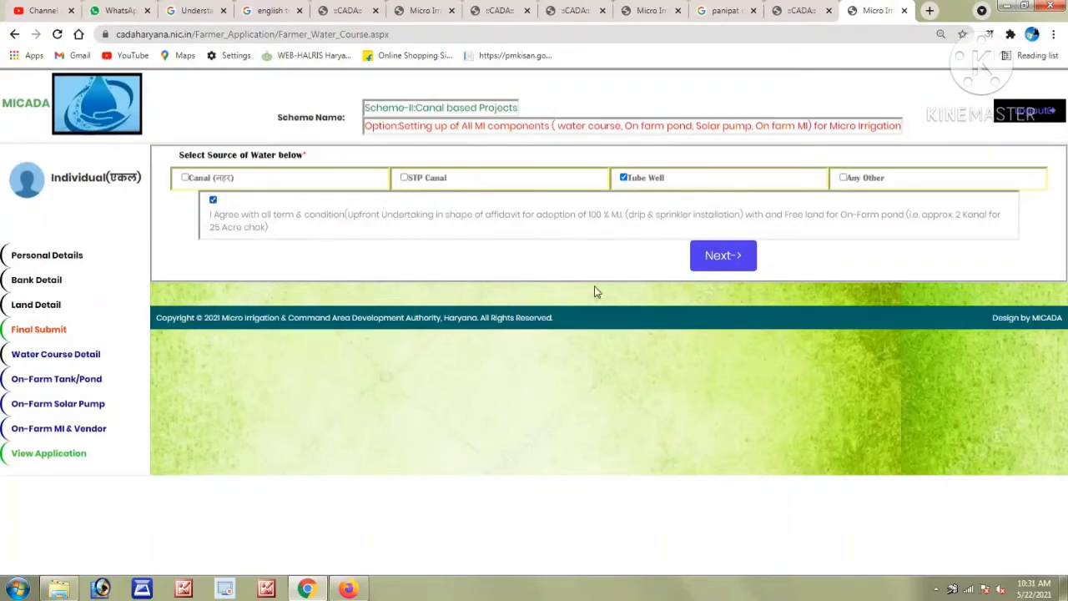
click(728, 259)
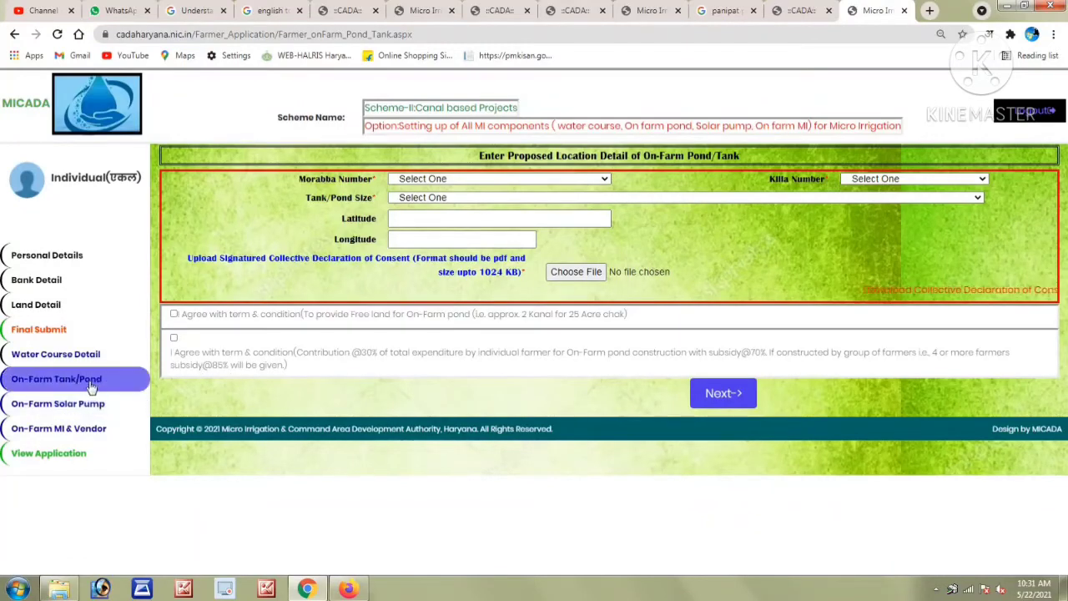
Place the pond at Morabba 55, Killa 14 with 5 Acre size, giving total cost 334000.
click(420, 179)
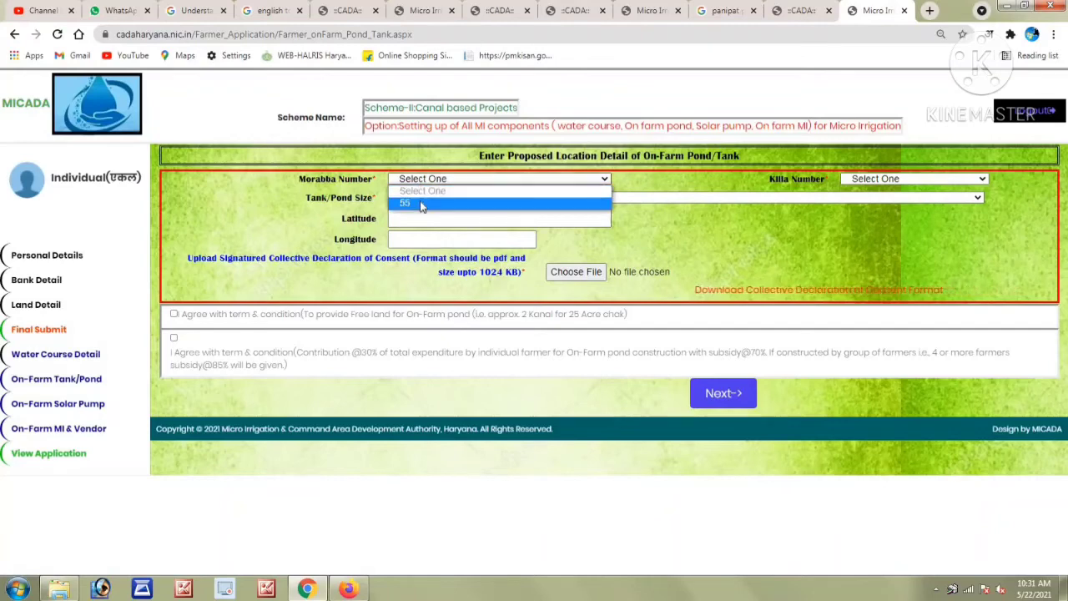
click(422, 204)
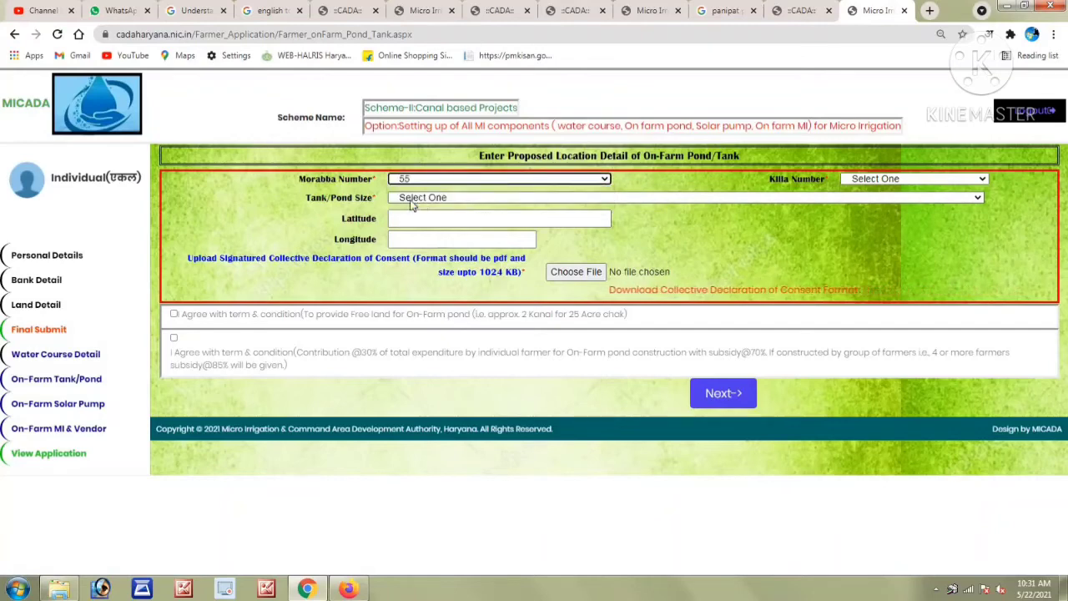
click(885, 179)
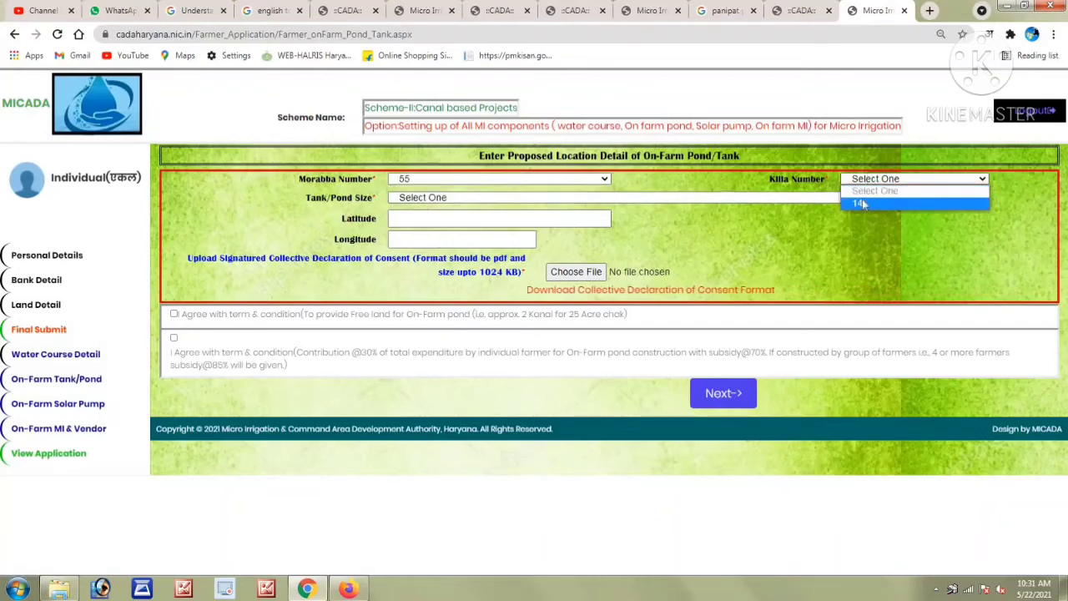
click(868, 203)
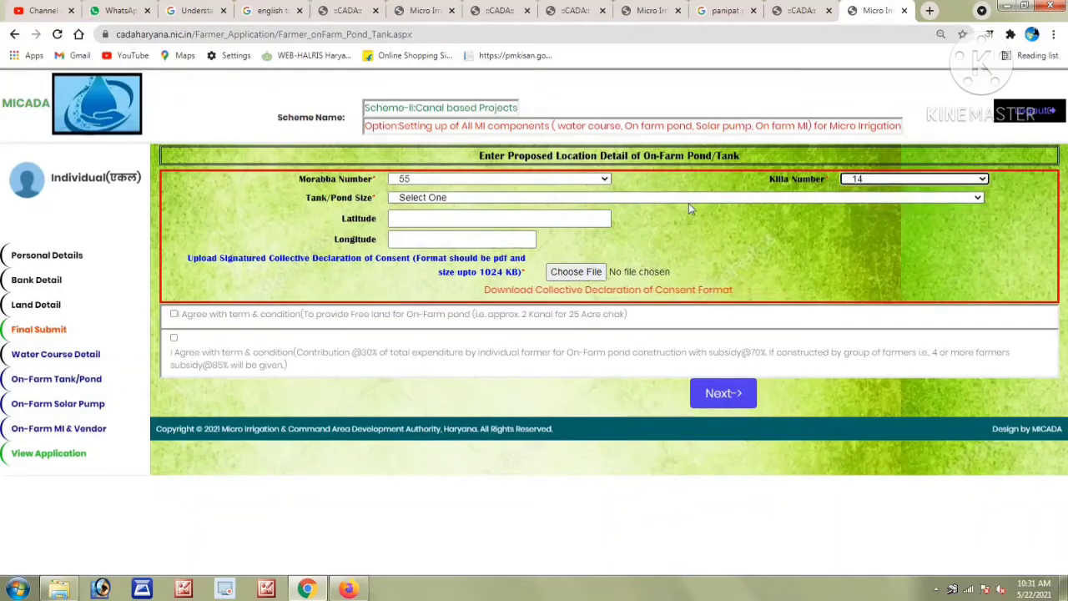
click(424, 199)
key(Down)
key(Down)
key(Down)
key(Down)
key(Down)
key(Down)
key(Down)
key(Down)
key(Down)
key(Down)
key(Up)
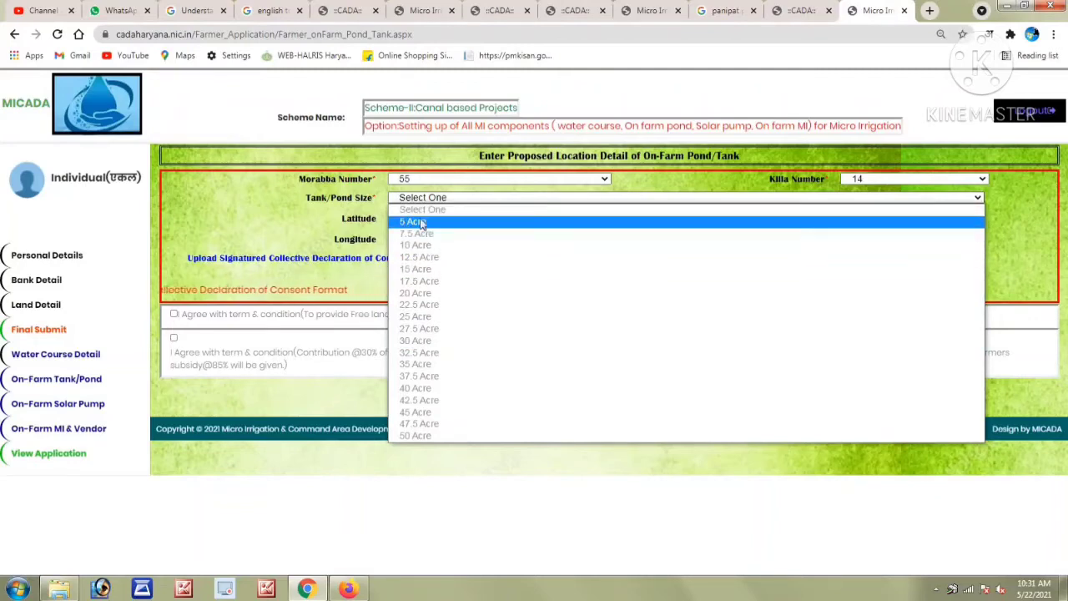
click(409, 222)
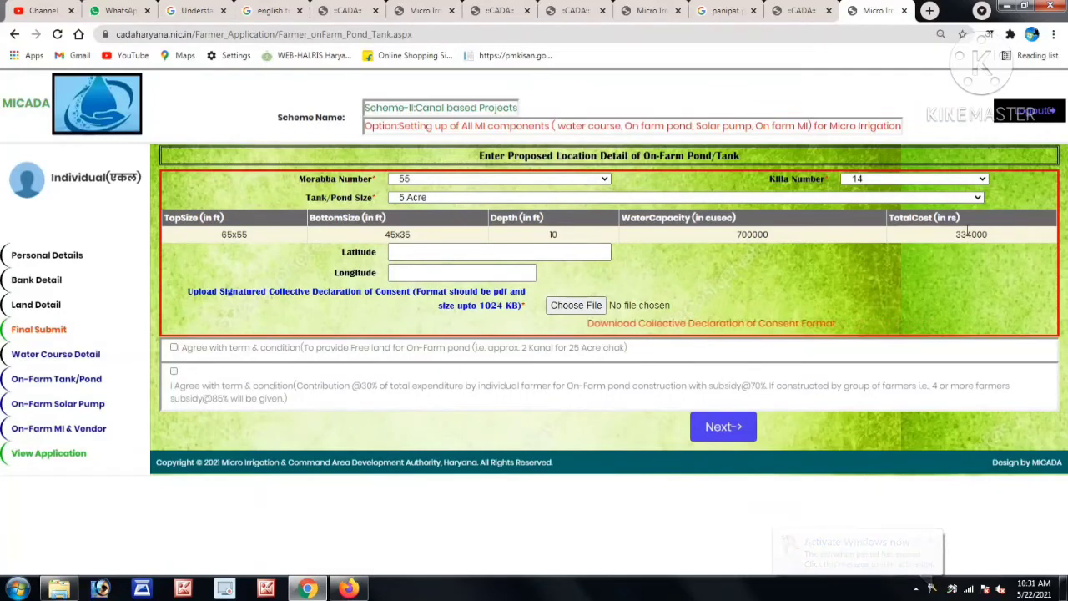
drag(956, 235, 989, 240)
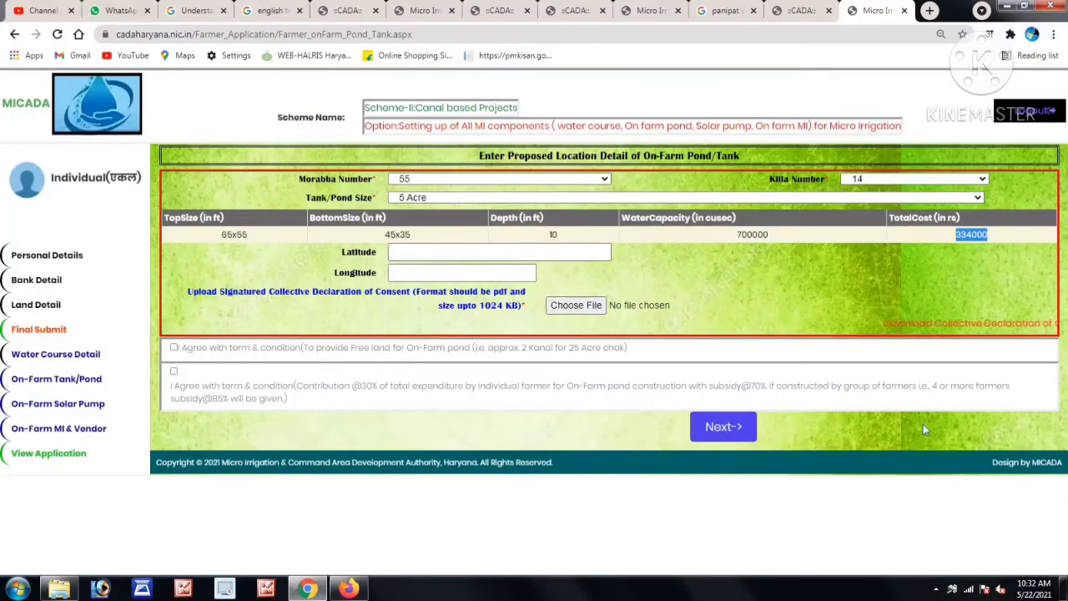
Open the Collective Declaration of Consent format PDF and scroll through its pages.
click(961, 326)
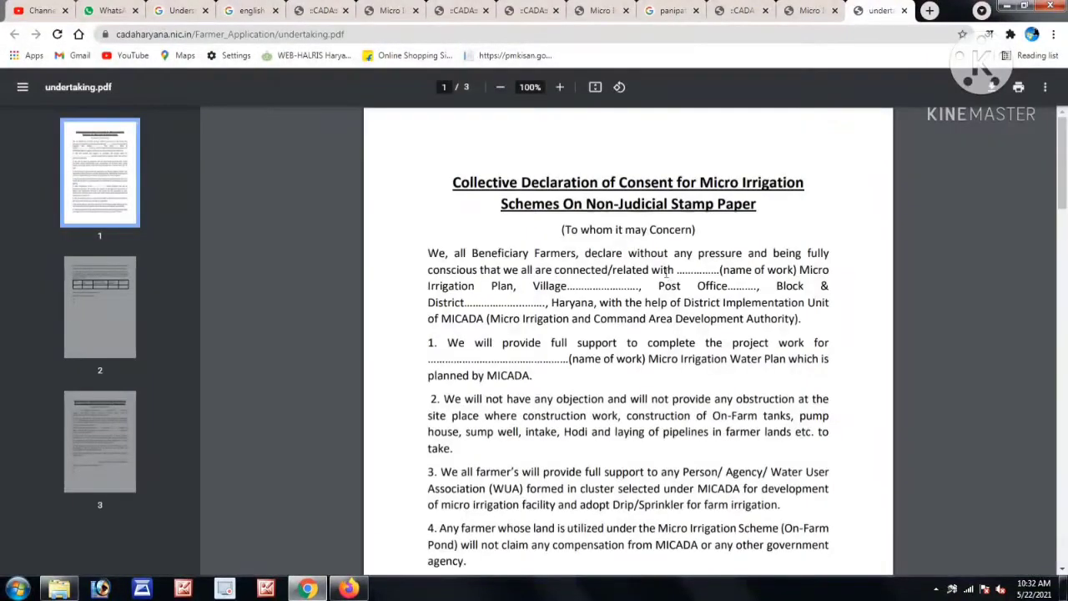
drag(1067, 207, 1065, 558)
drag(1066, 508, 1066, 146)
drag(725, 270, 793, 270)
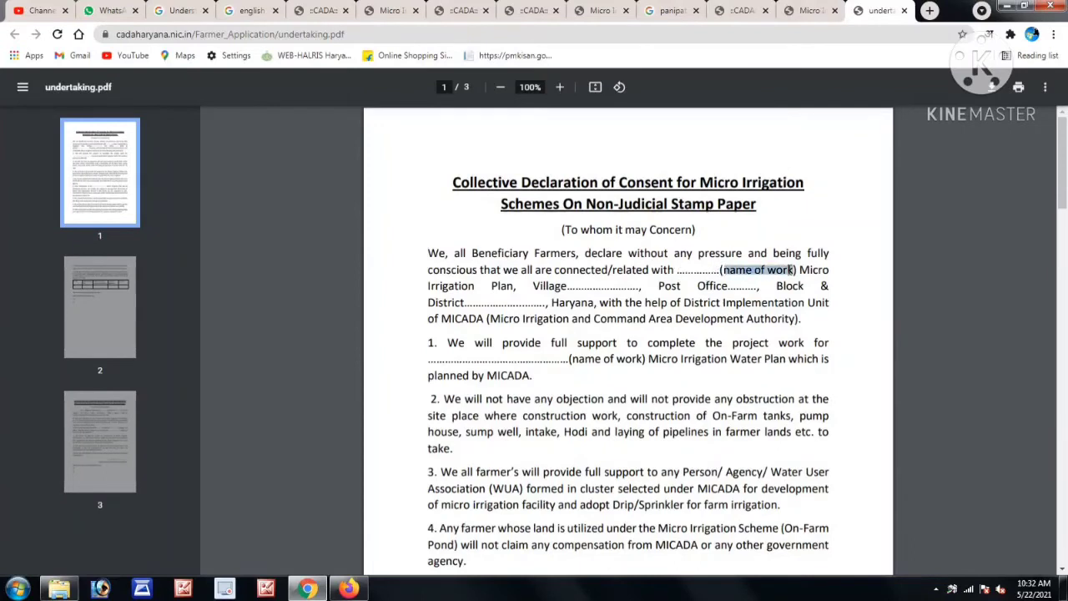
click(699, 269)
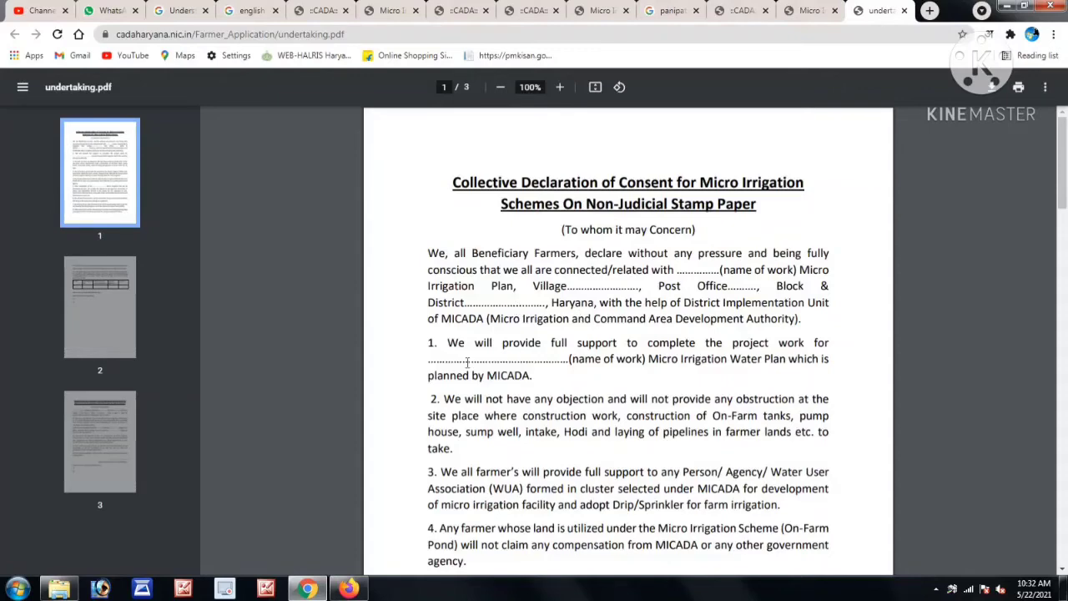
drag(1062, 184, 1062, 229)
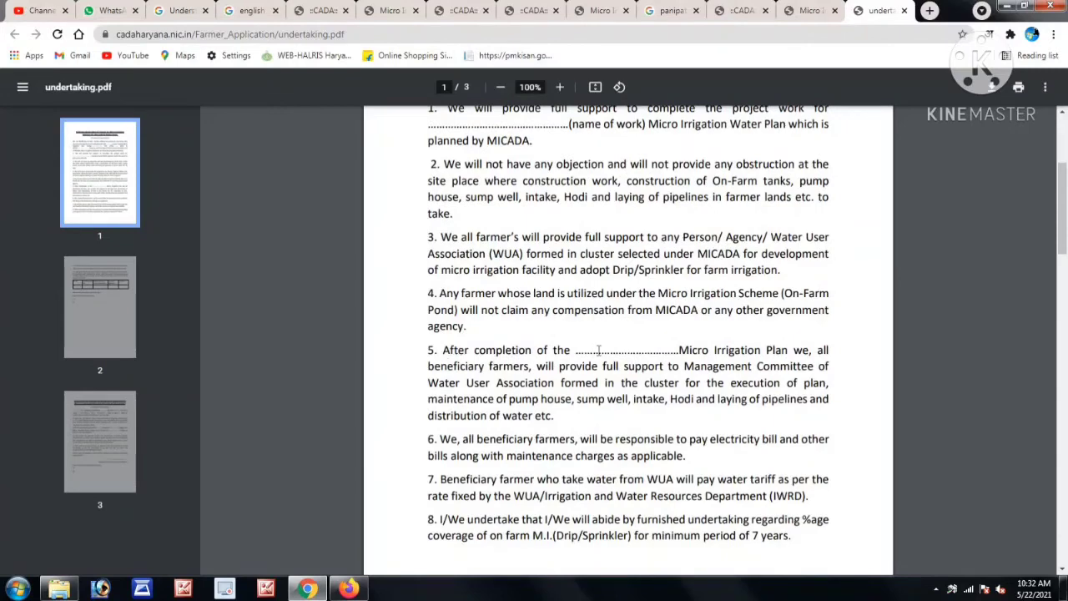
scroll(654, 425, down, 5)
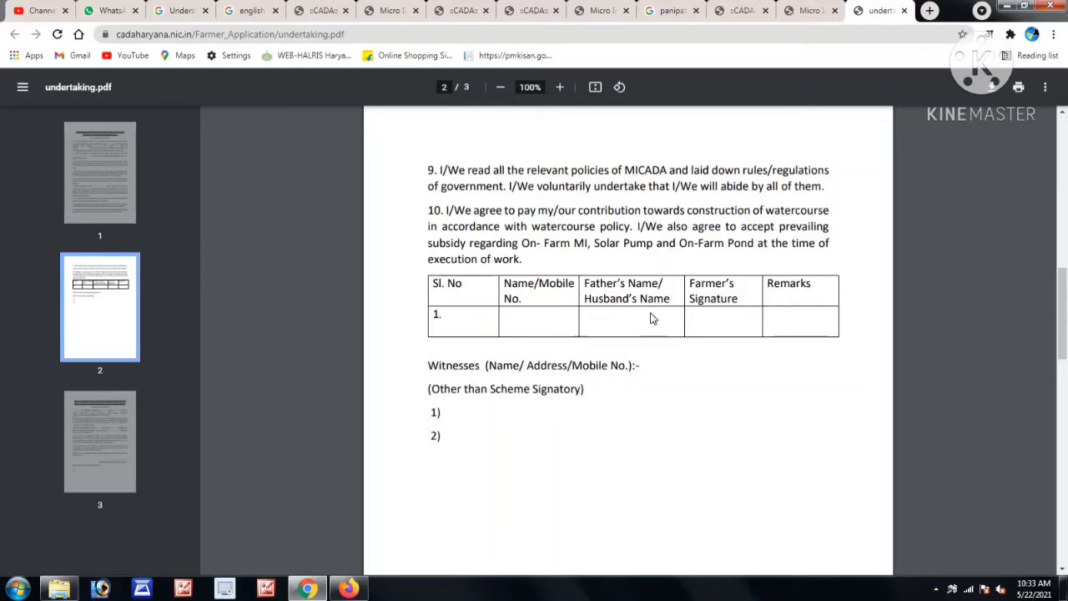
drag(540, 369, 643, 368)
Review pages 2–3 of undertaking.pdf, return to the top, then start choosing the signed declaration file.
click(655, 375)
drag(1061, 326, 1066, 496)
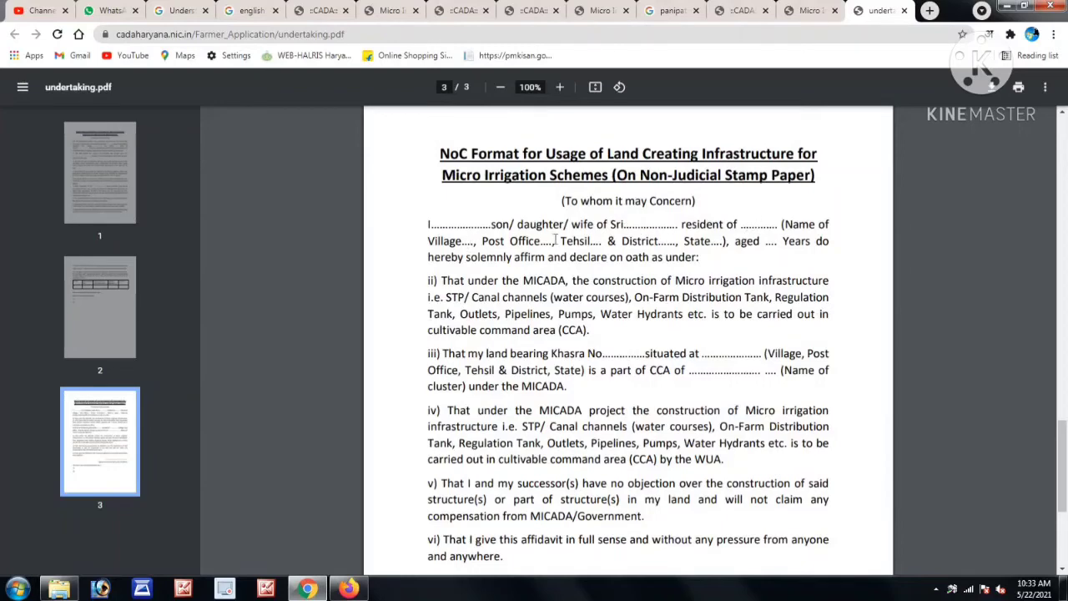
click(697, 185)
scroll(681, 401, down, 3)
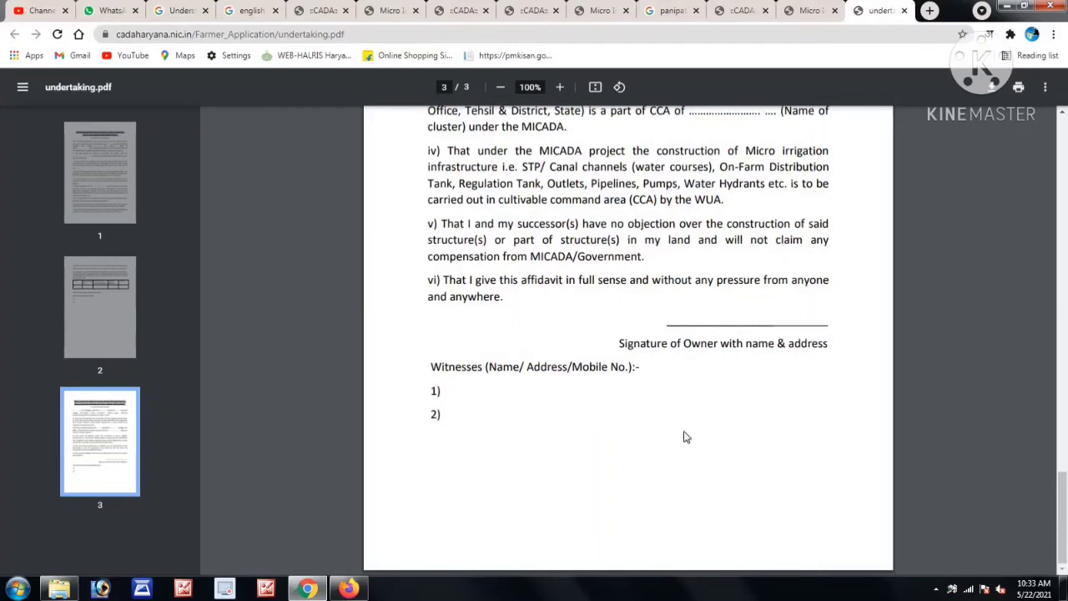
scroll(681, 428, up, 20)
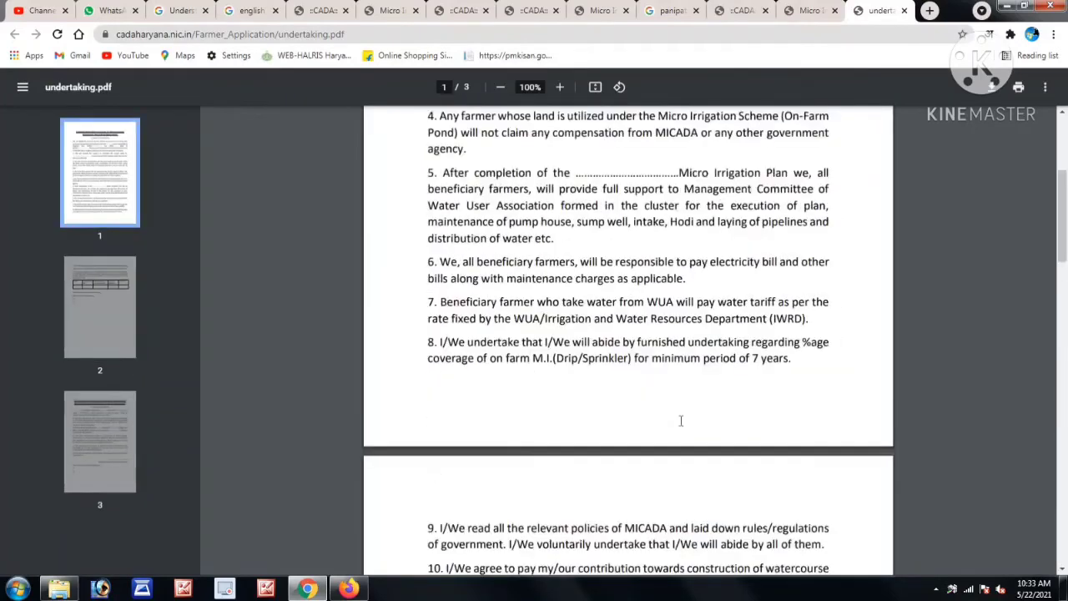
scroll(680, 420, up, 3)
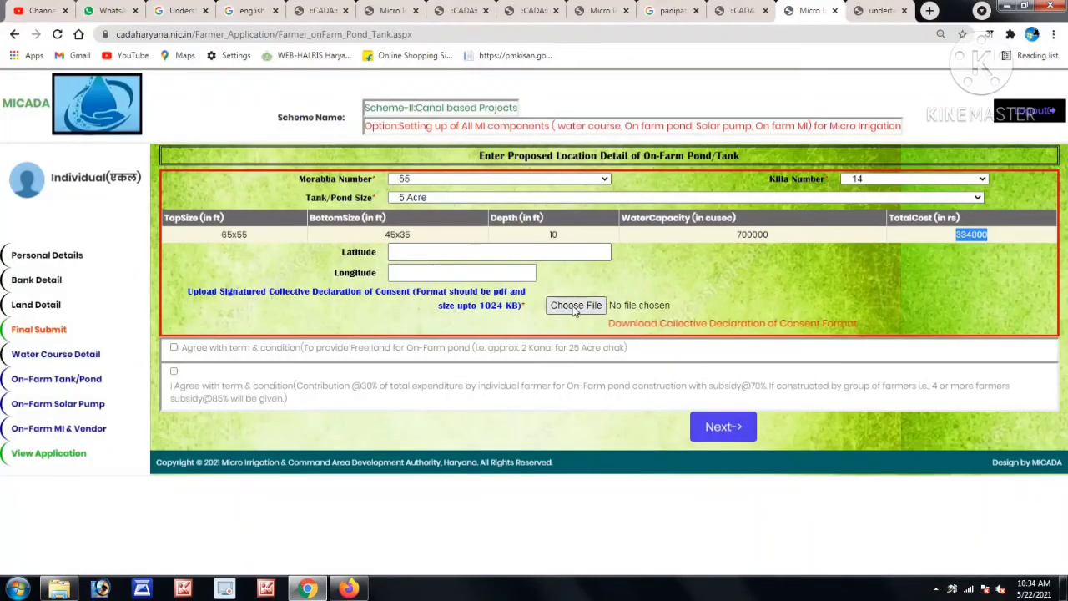
click(574, 309)
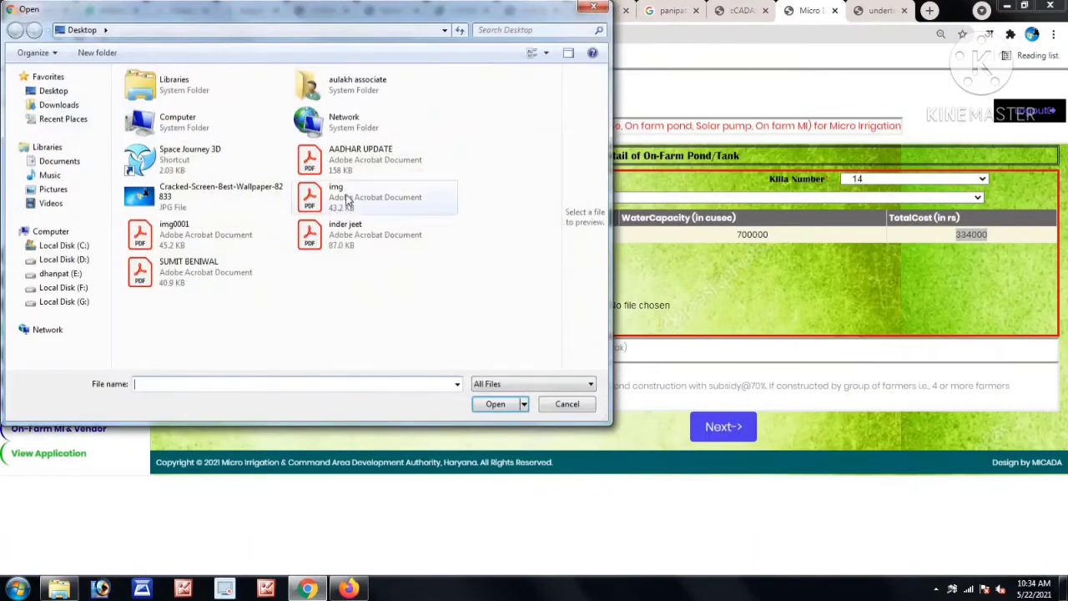
Attach the declaration PDF from the Desktop and submit the pond details.
double_click(360, 234)
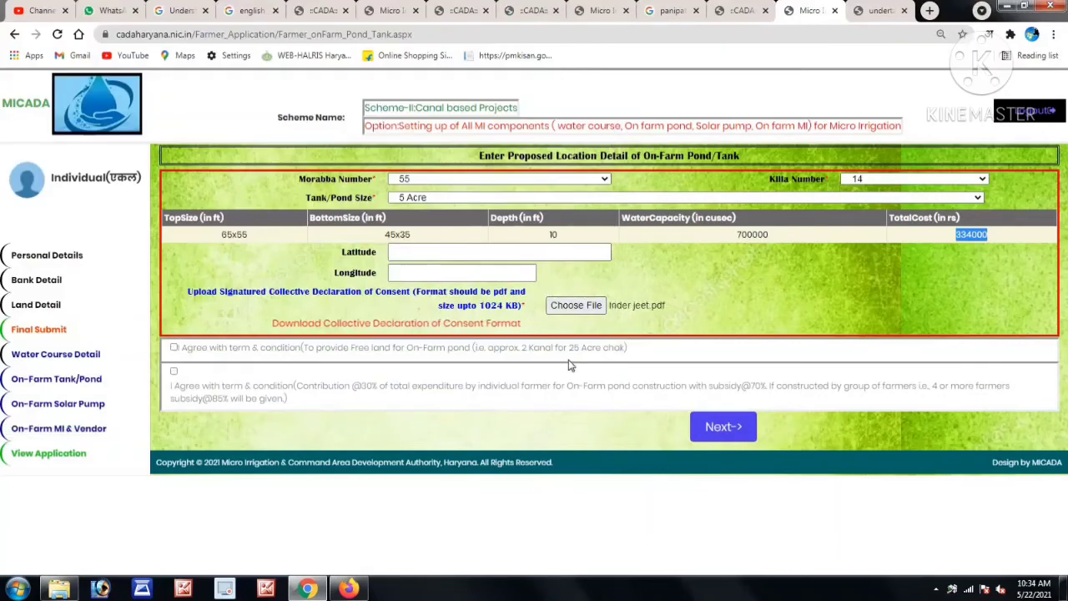
click(722, 427)
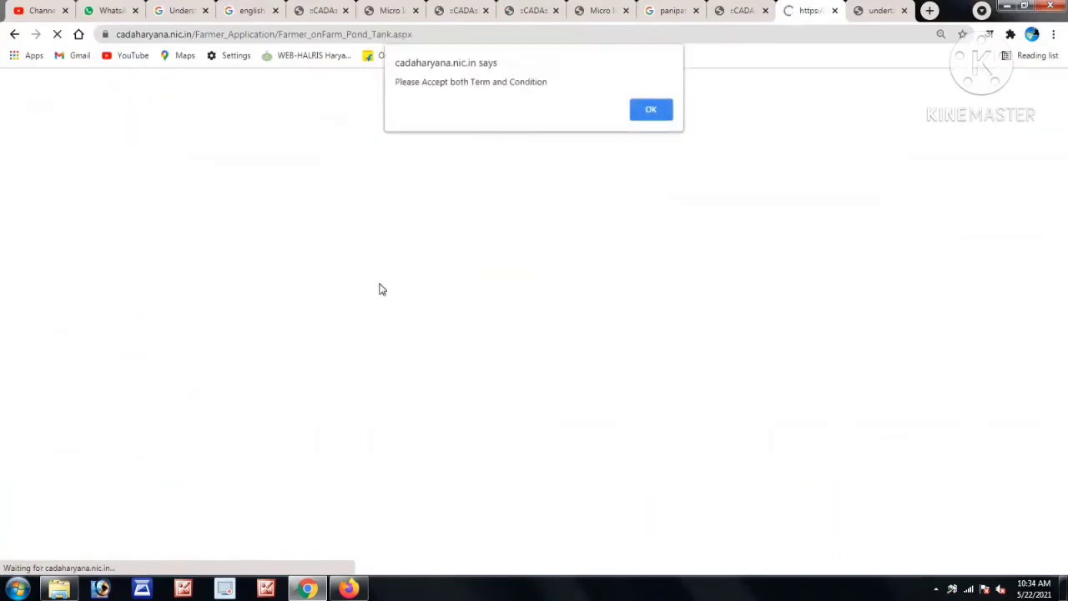
Reattach the declaration PDF, agree to both pond conditions, and resubmit the pond form.
click(644, 115)
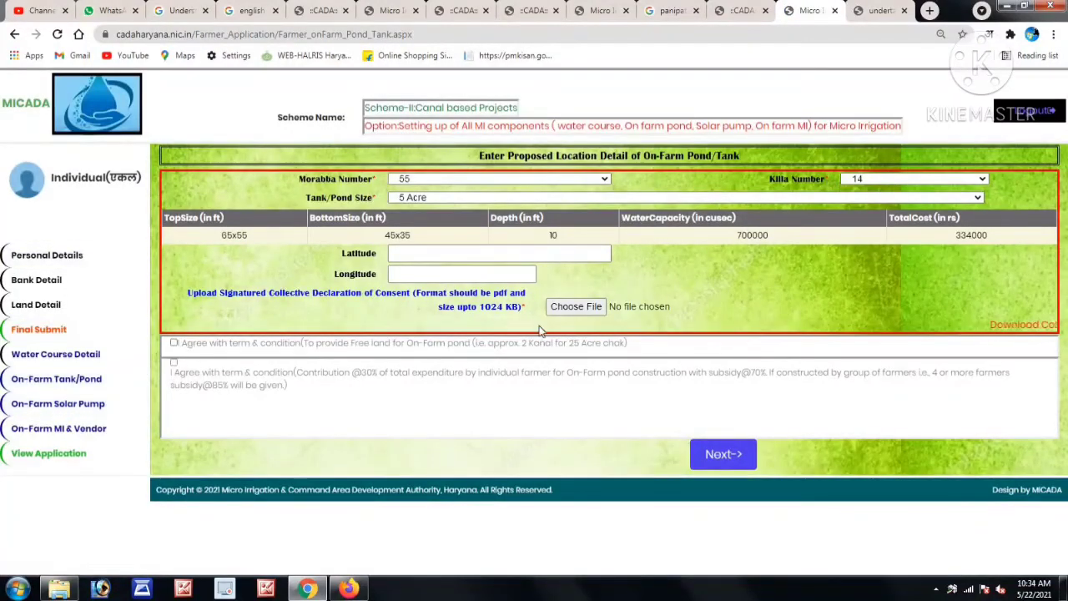
click(572, 306)
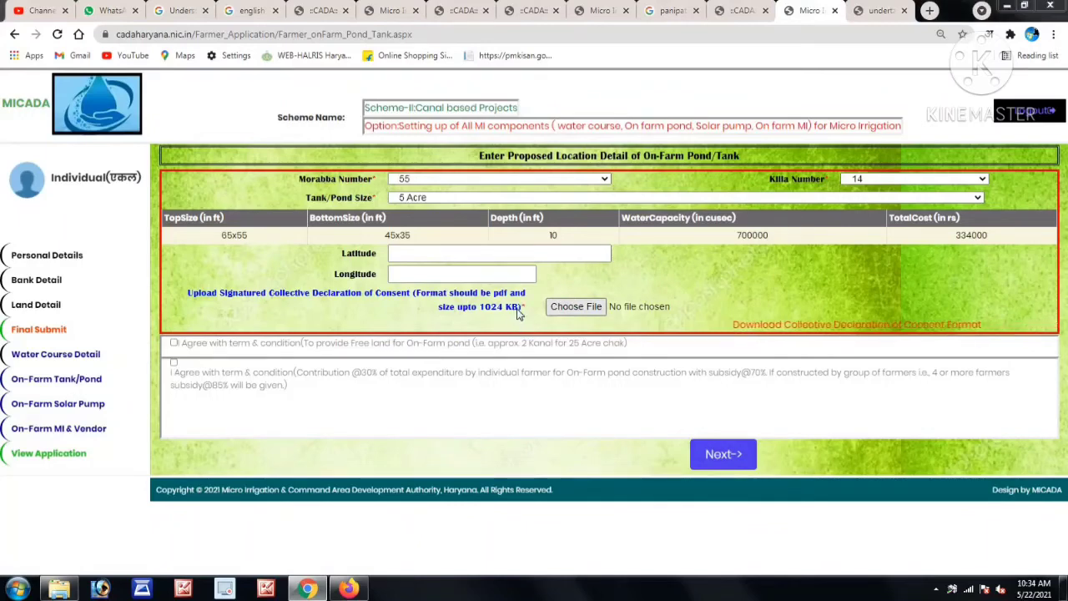
double_click(349, 232)
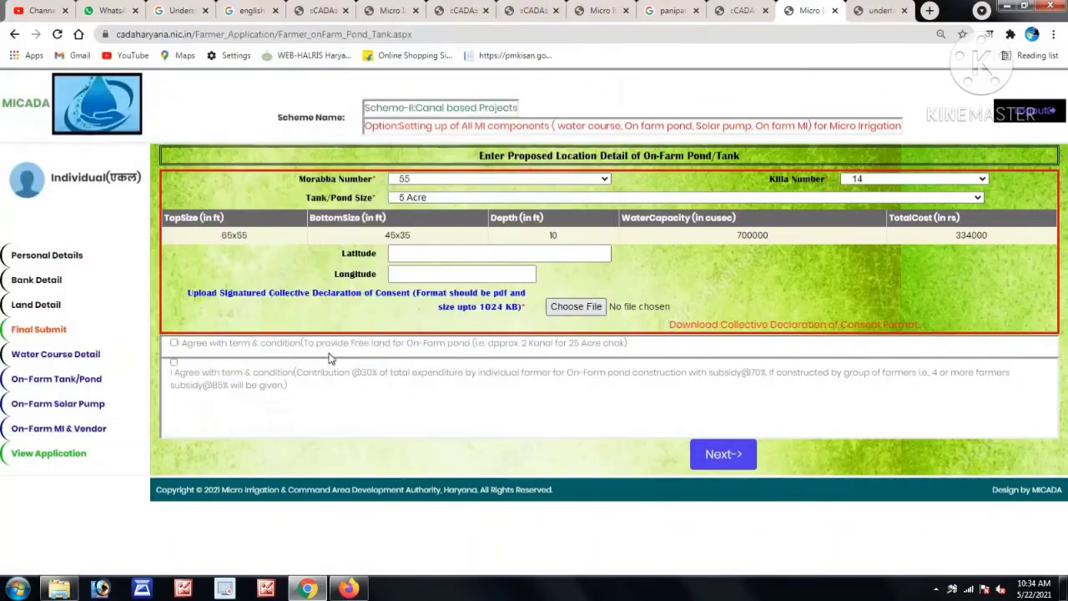
click(173, 361)
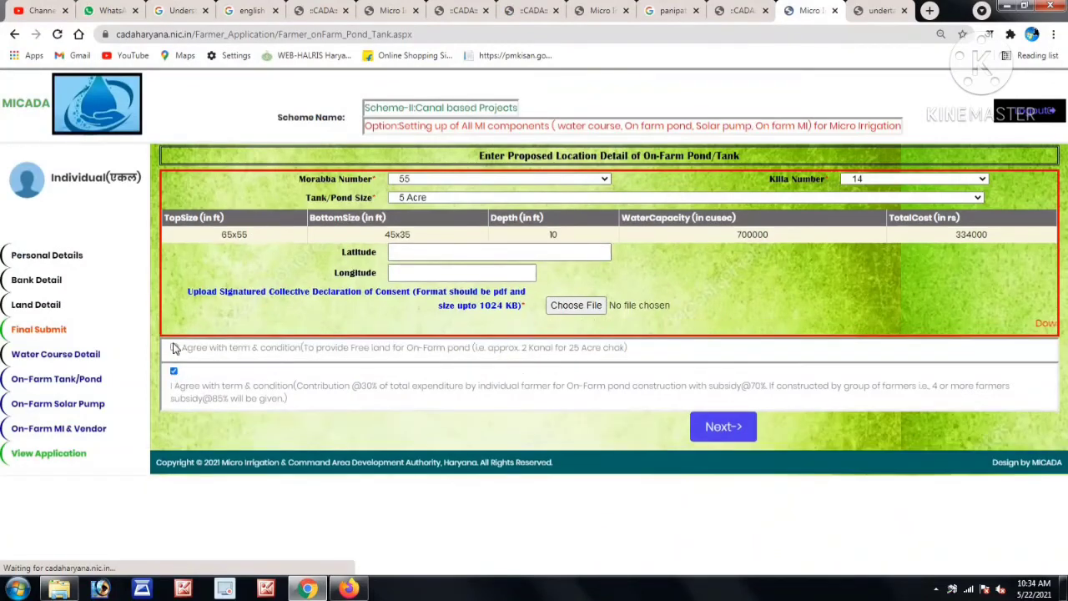
click(174, 347)
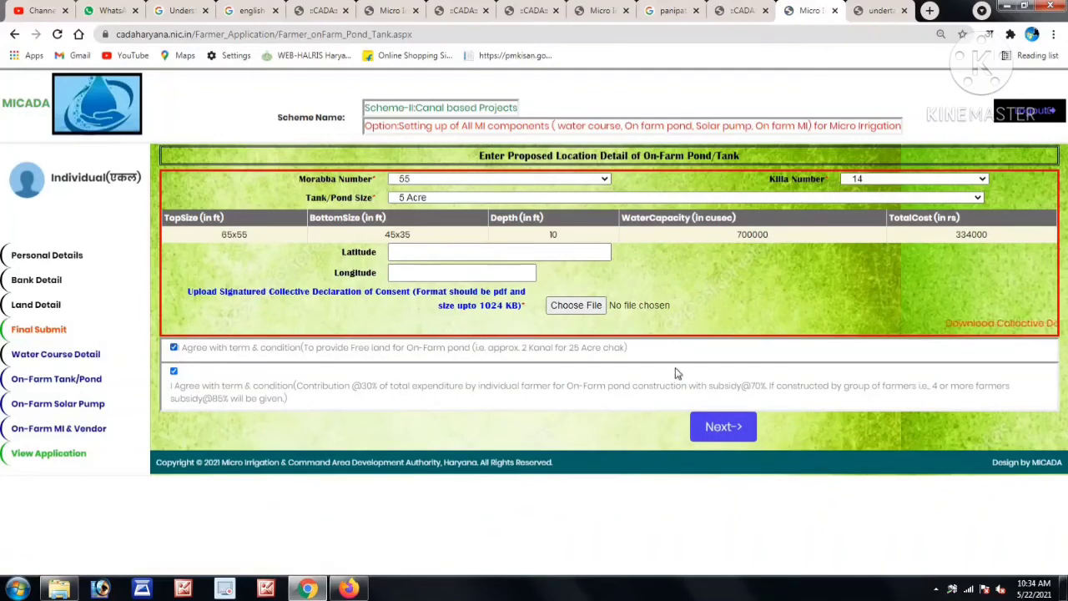
click(723, 434)
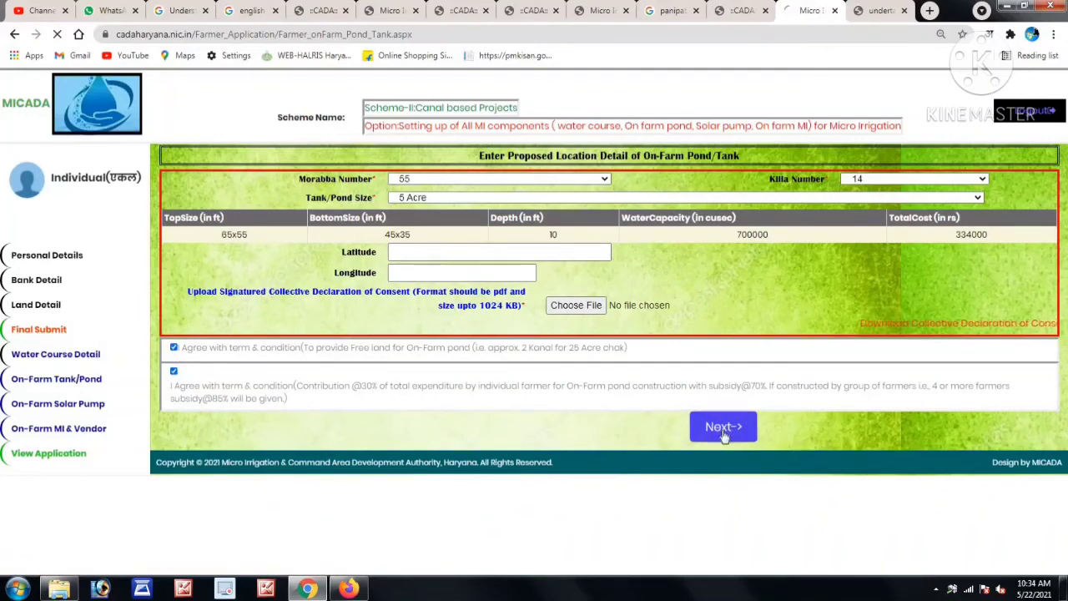
click(651, 111)
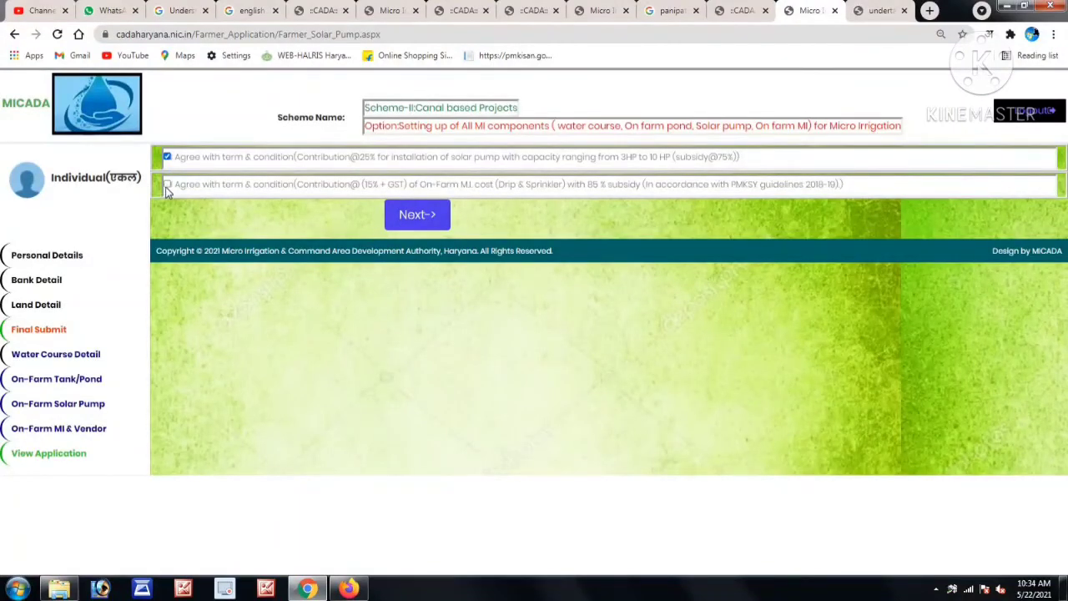
Accept the solar pump terms, set circle Kaithal on Final Submit, and return to On-Farm Solar Pump.
click(430, 216)
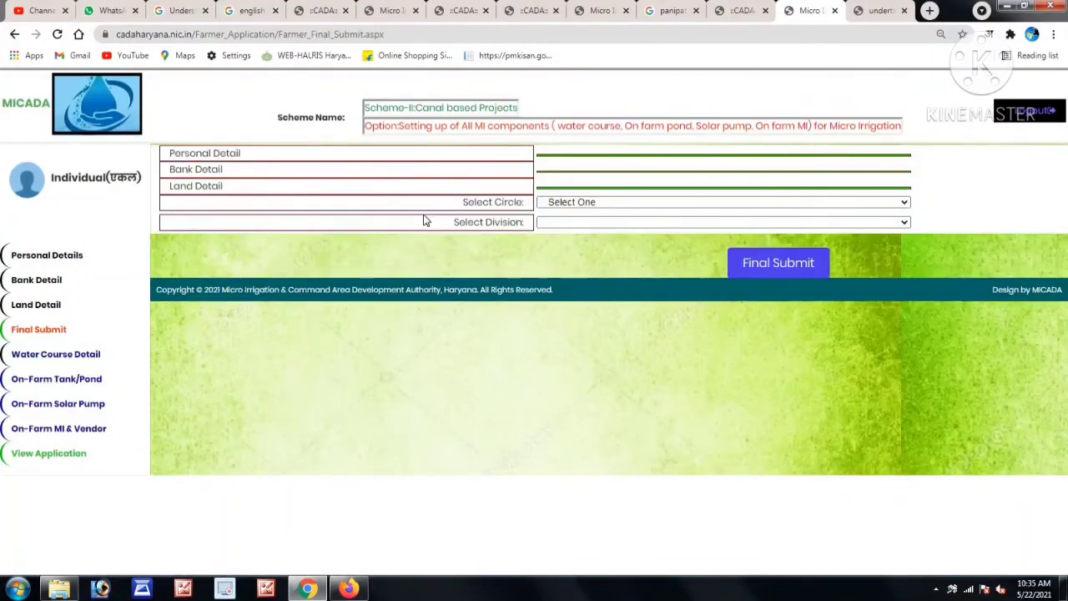
click(556, 204)
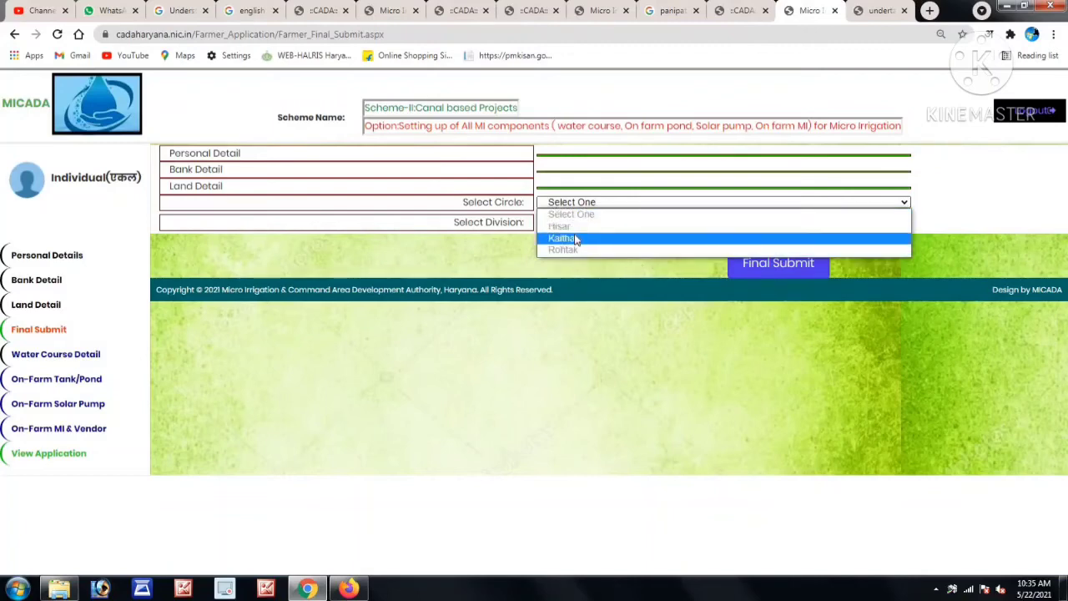
click(576, 239)
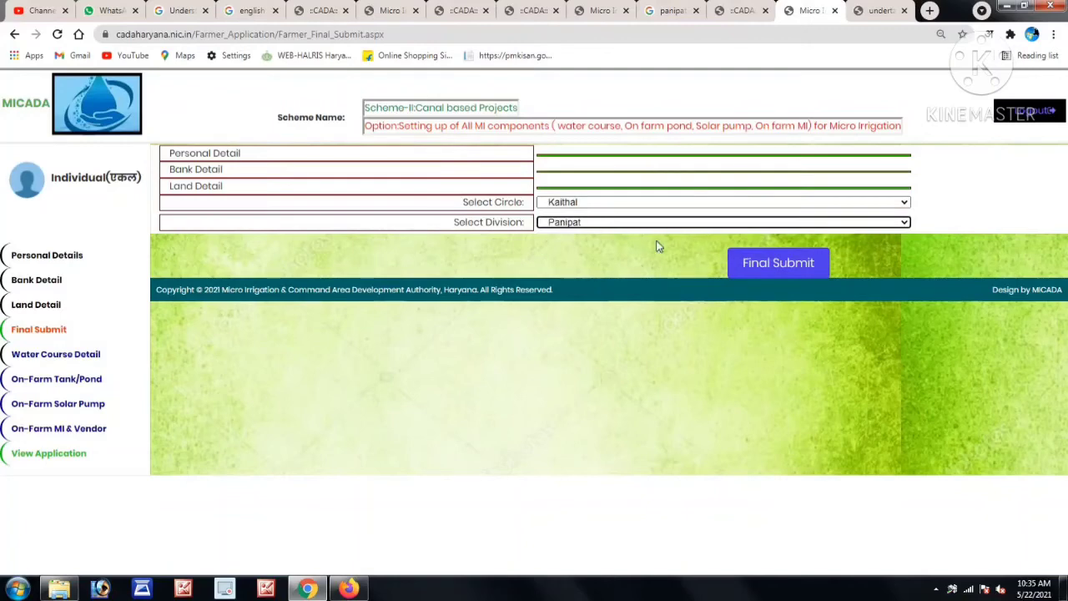
click(84, 404)
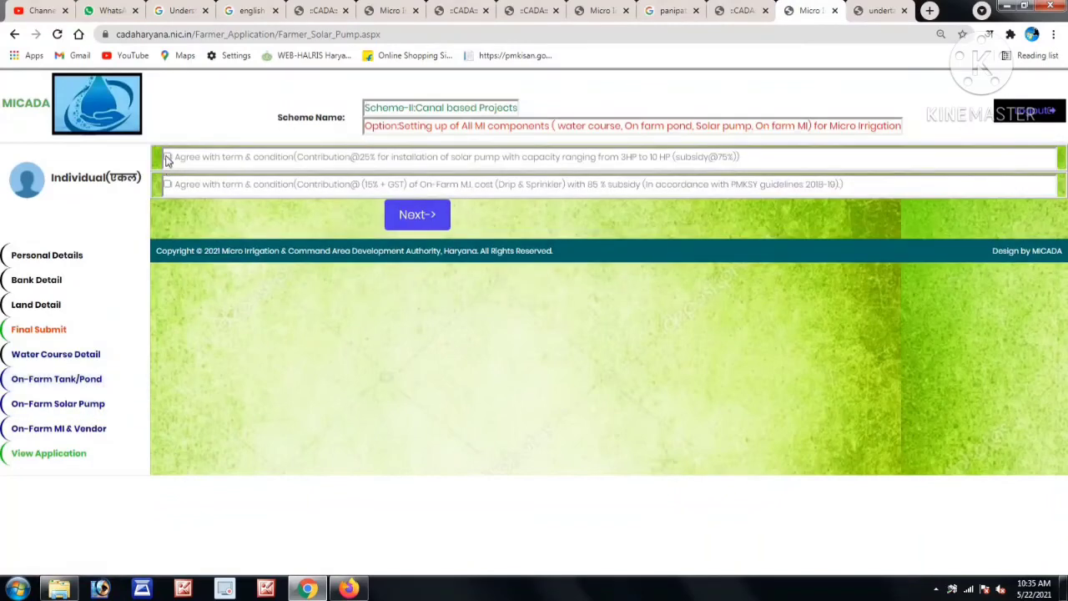
Accept the solar pump terms and go back to the Final Submit section.
click(167, 185)
click(405, 219)
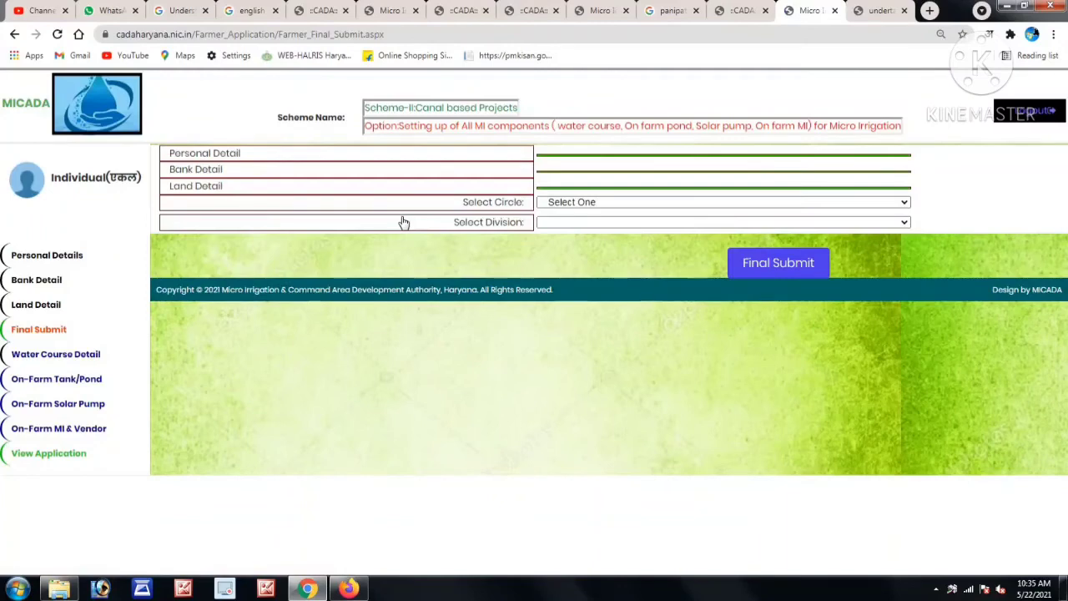
click(63, 435)
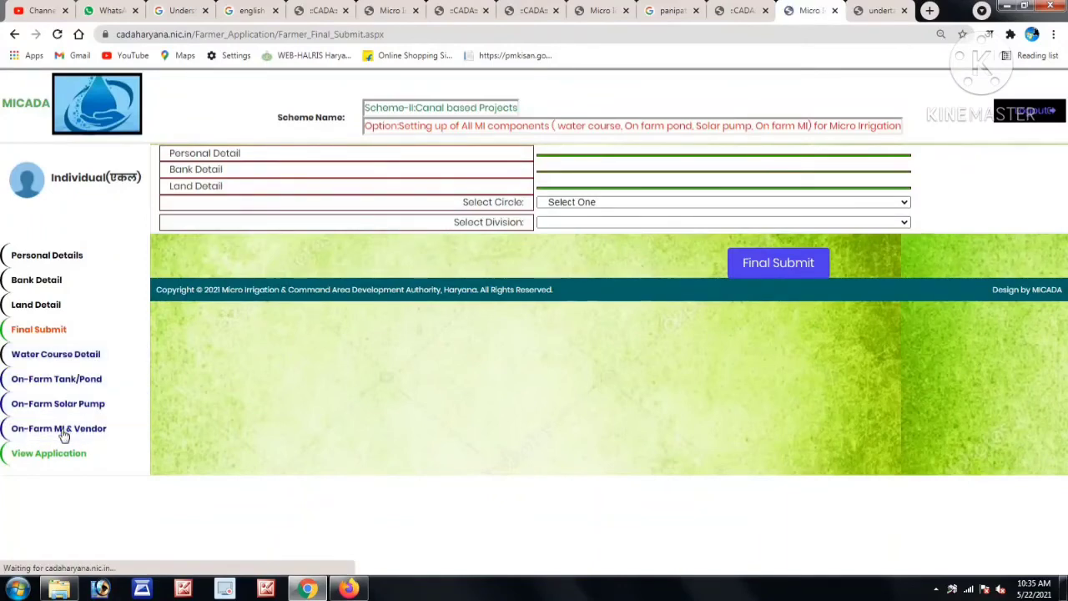
Final-submit the application with circle Kaithal and division Panipat, acknowledging the registration message.
click(578, 202)
click(573, 234)
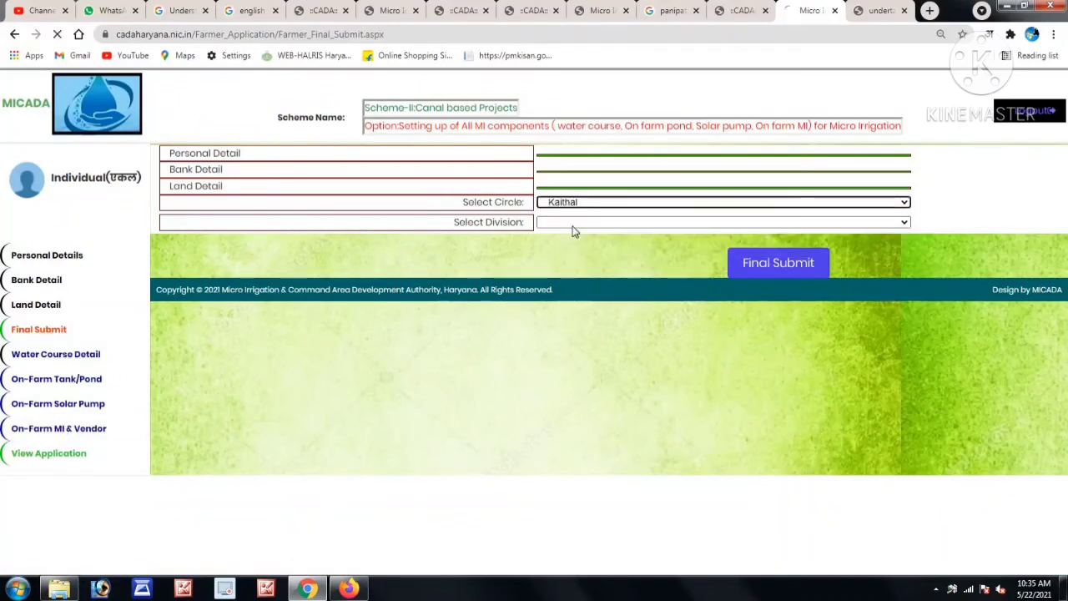
click(576, 223)
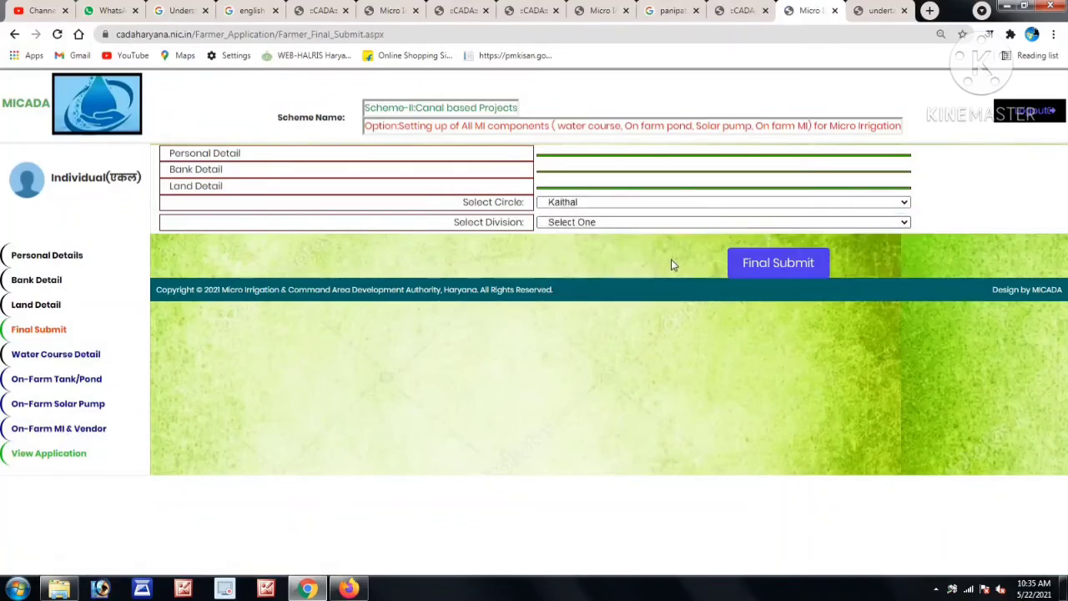
click(754, 263)
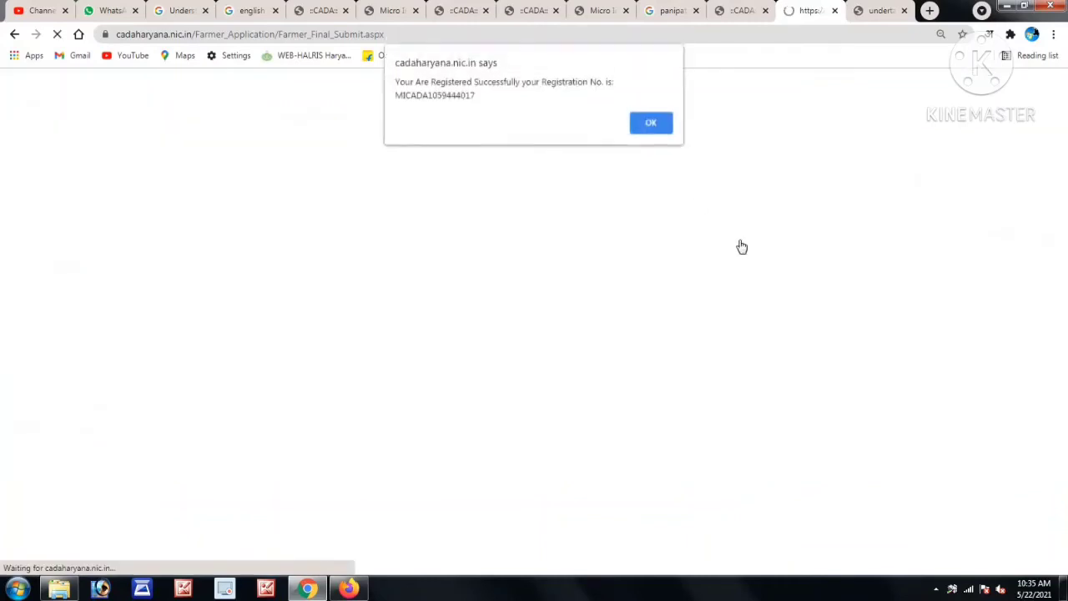
click(649, 124)
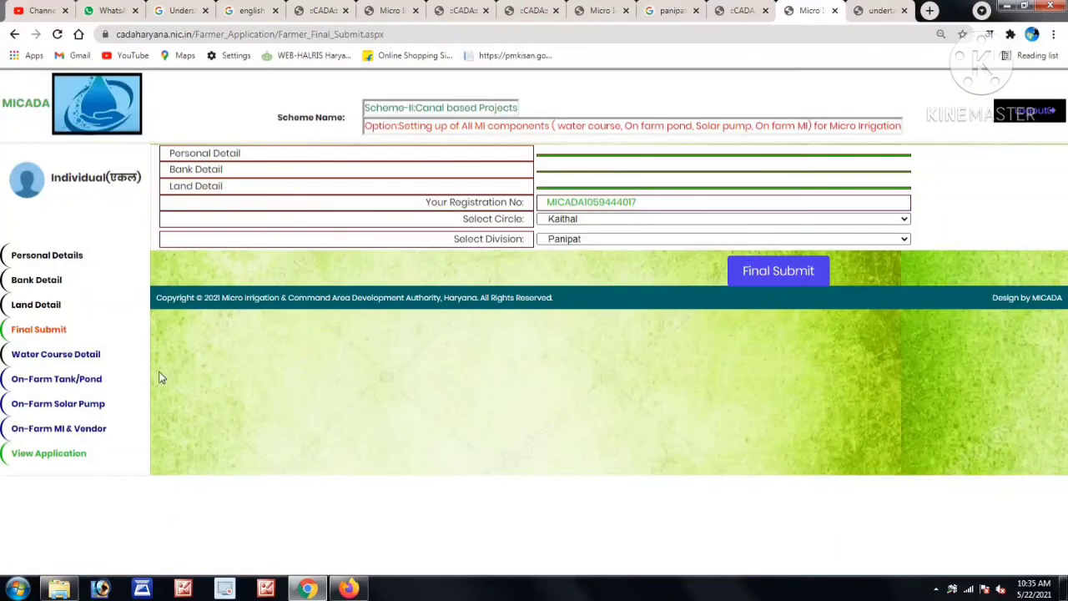
click(75, 430)
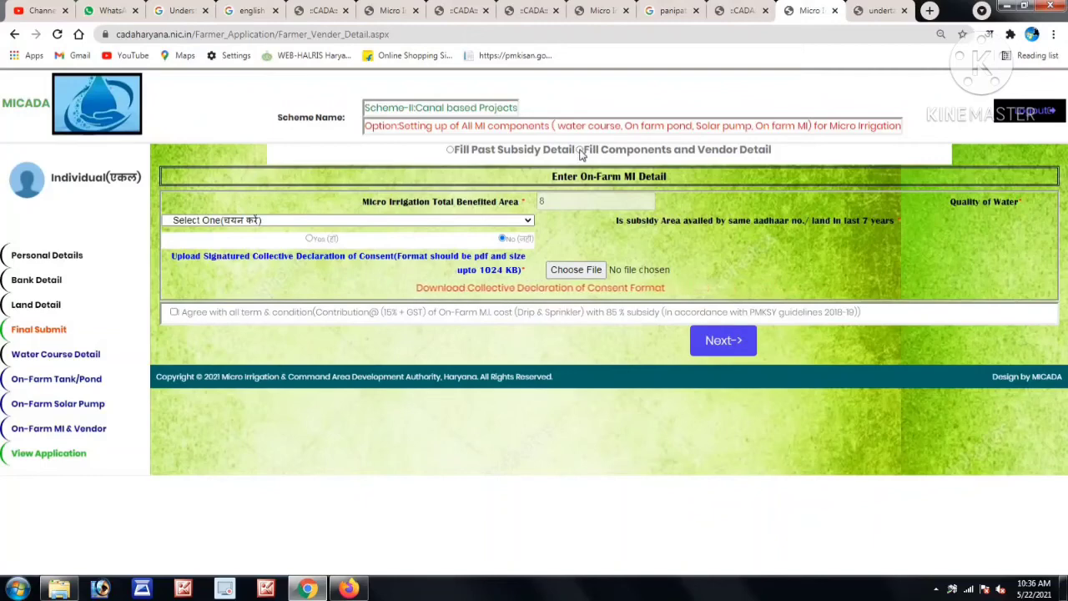
In Fill Components and Vendor Detail, pick Mini Sprinkler and vendor RATHI POLYPLAST PVT. LTD.
click(580, 151)
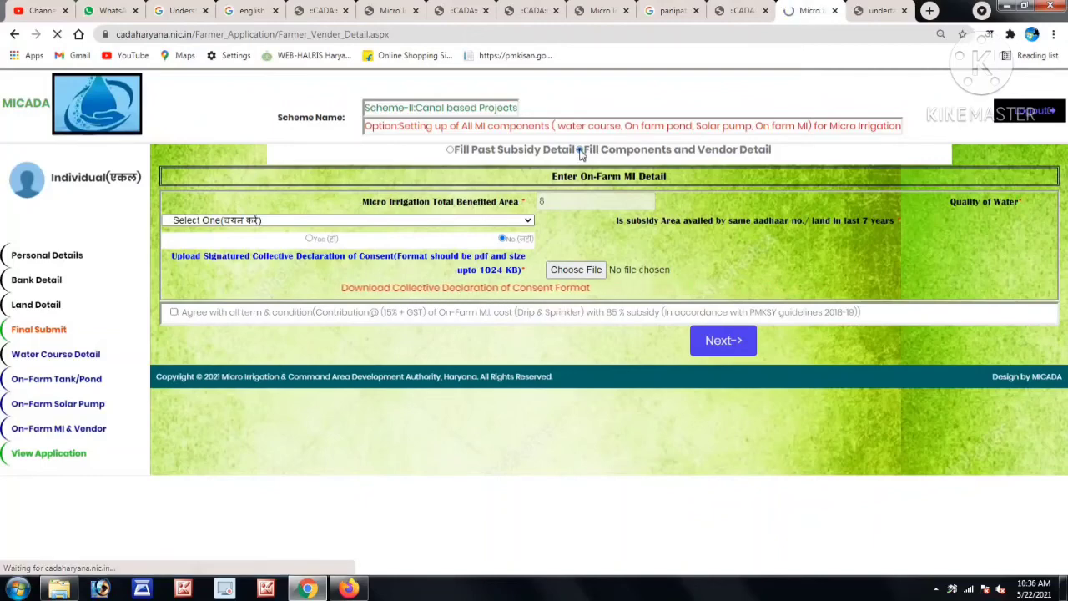
click(585, 217)
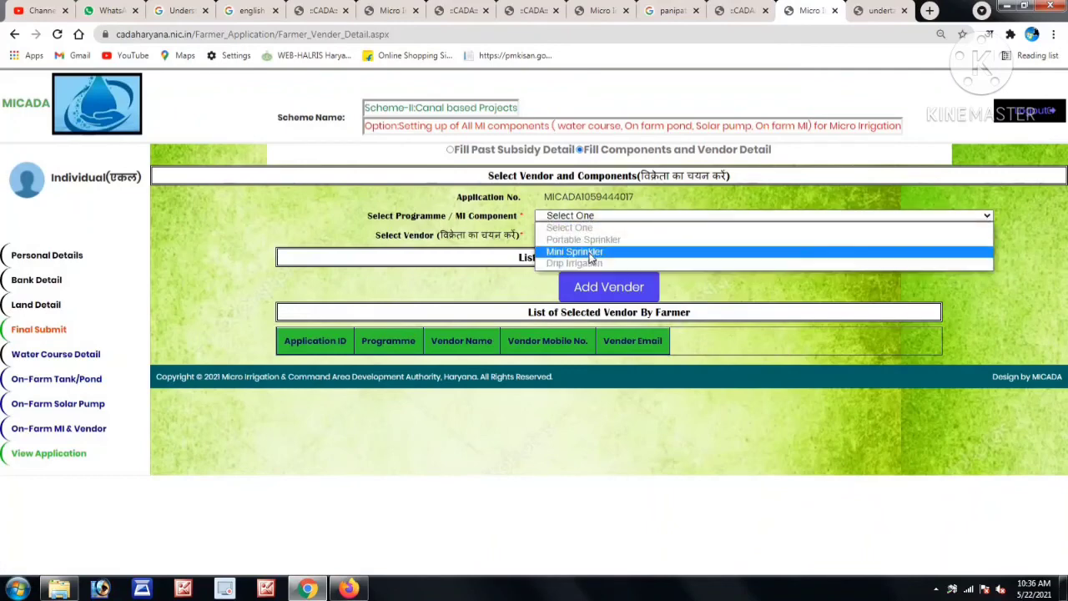
click(588, 252)
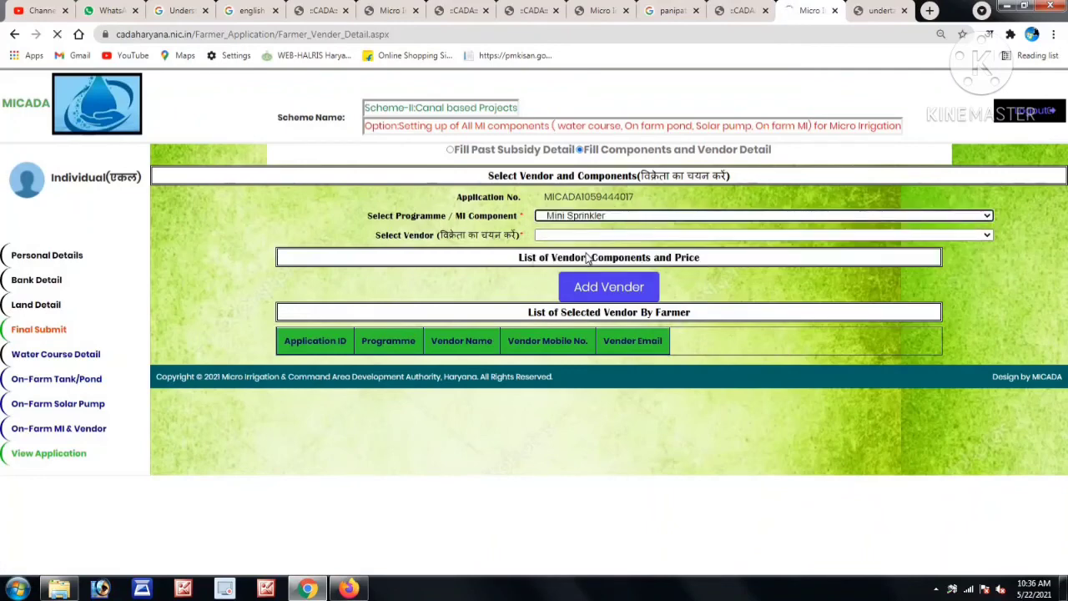
click(585, 237)
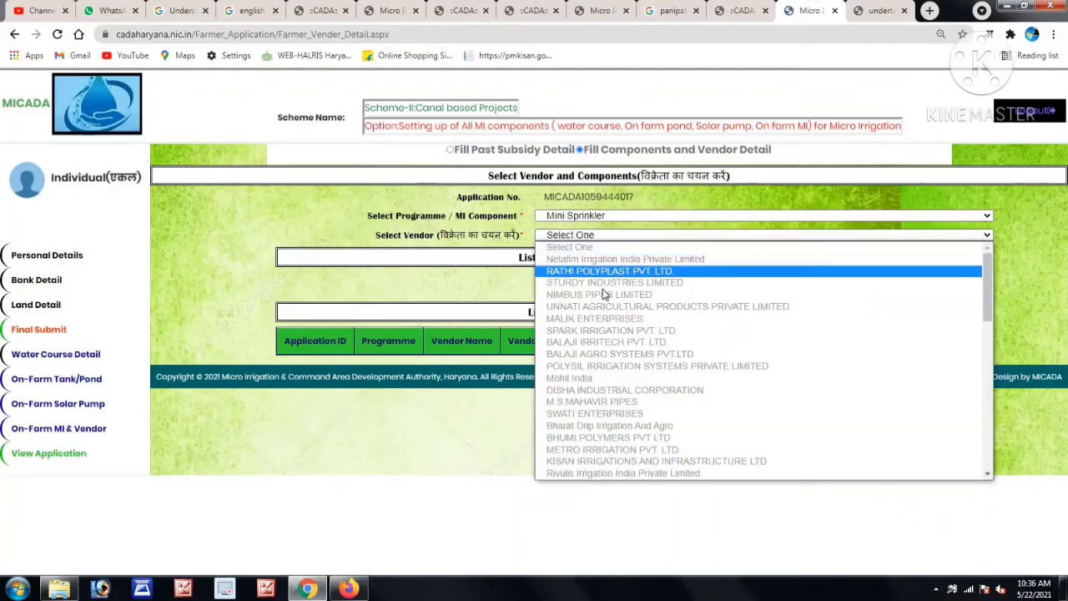
scroll(608, 380, down, 10)
scroll(608, 384, up, 10)
click(616, 274)
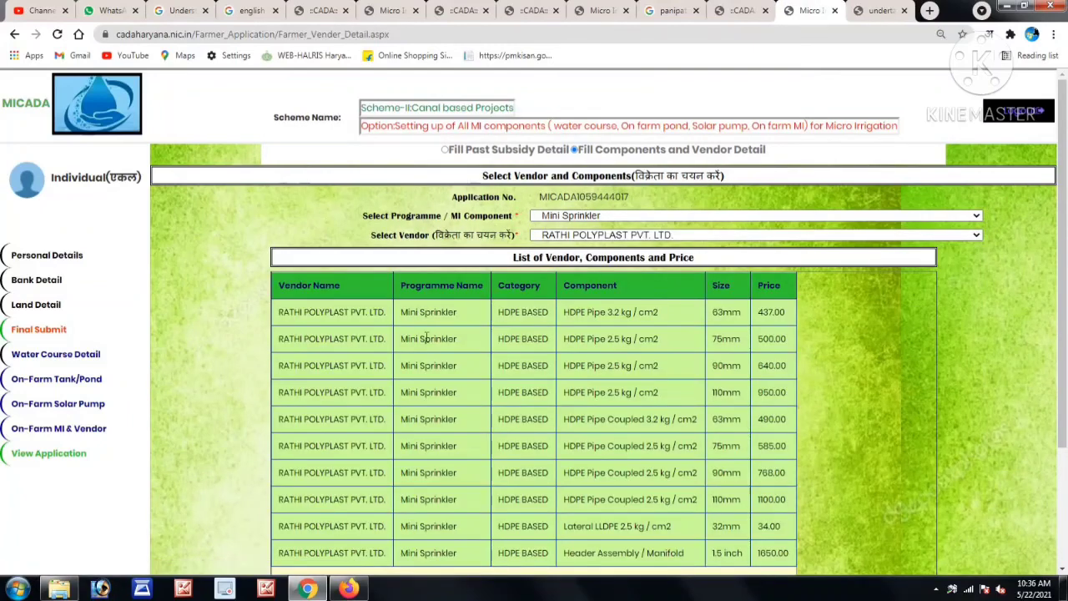
Add RATHI POLYPLAST PVT. LTD. as the Mini Sprinkler vendor and acknowledge the saved-success message.
scroll(494, 391, down, 3)
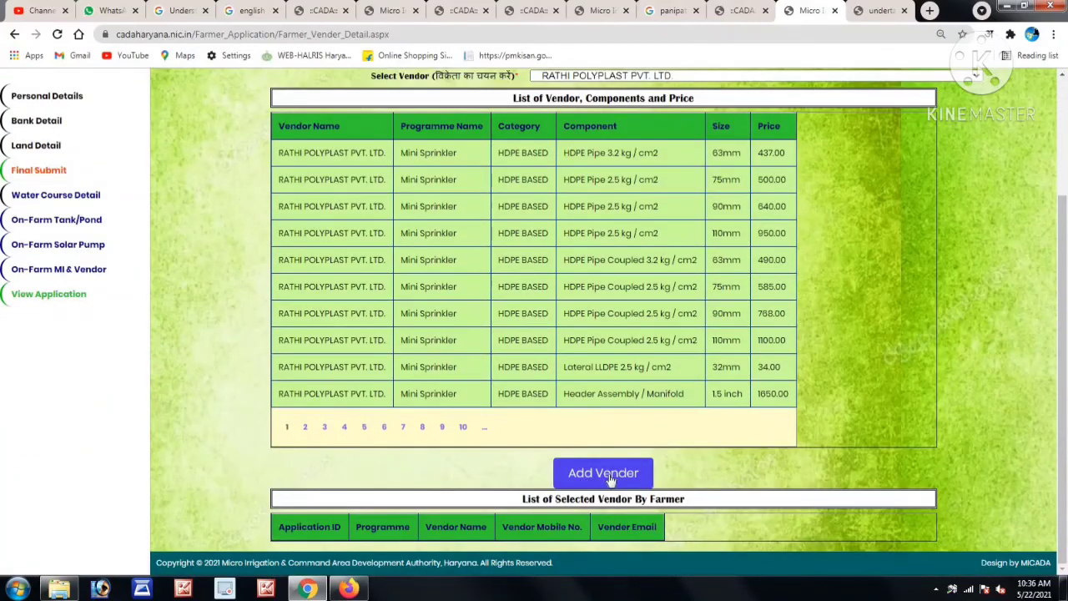
click(607, 474)
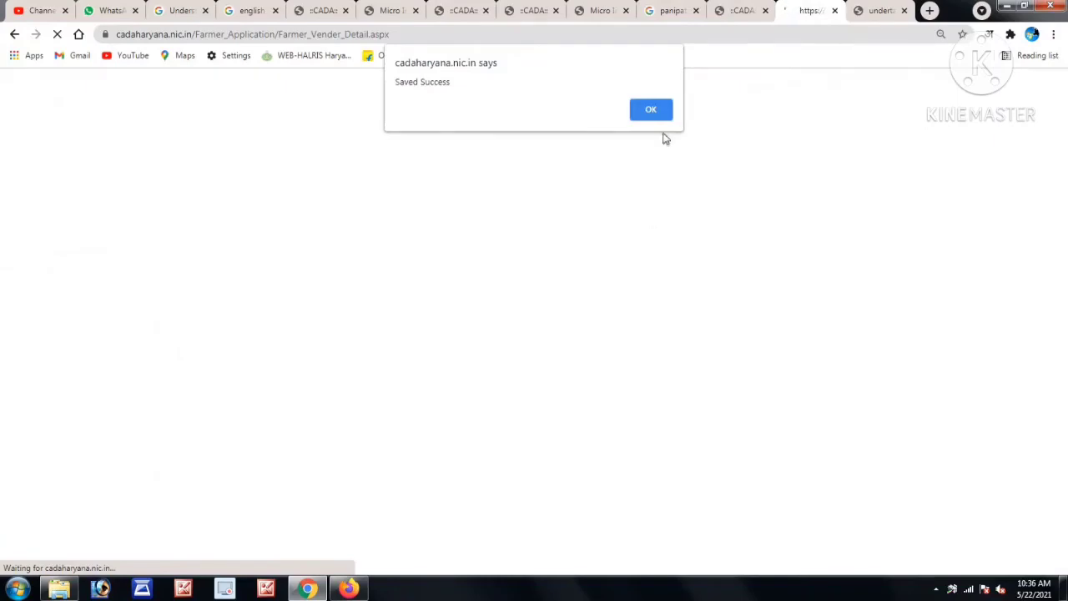
click(656, 110)
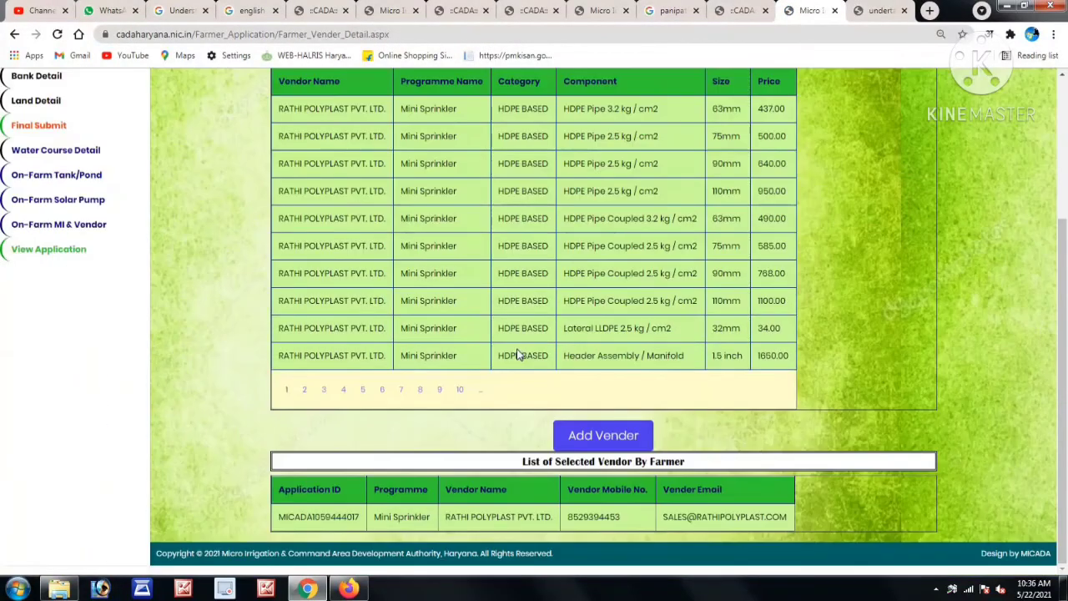
Go to Final Submit and confirm authorising the vendor for Mini Sprinkler.
scroll(518, 354, up, 2)
scroll(476, 342, down, 2)
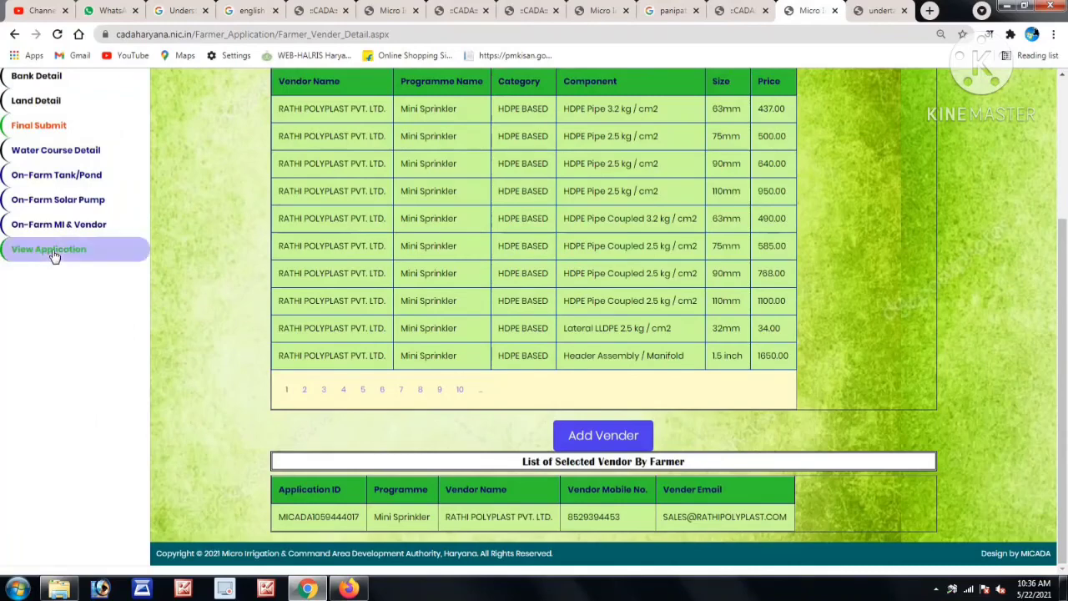
click(35, 131)
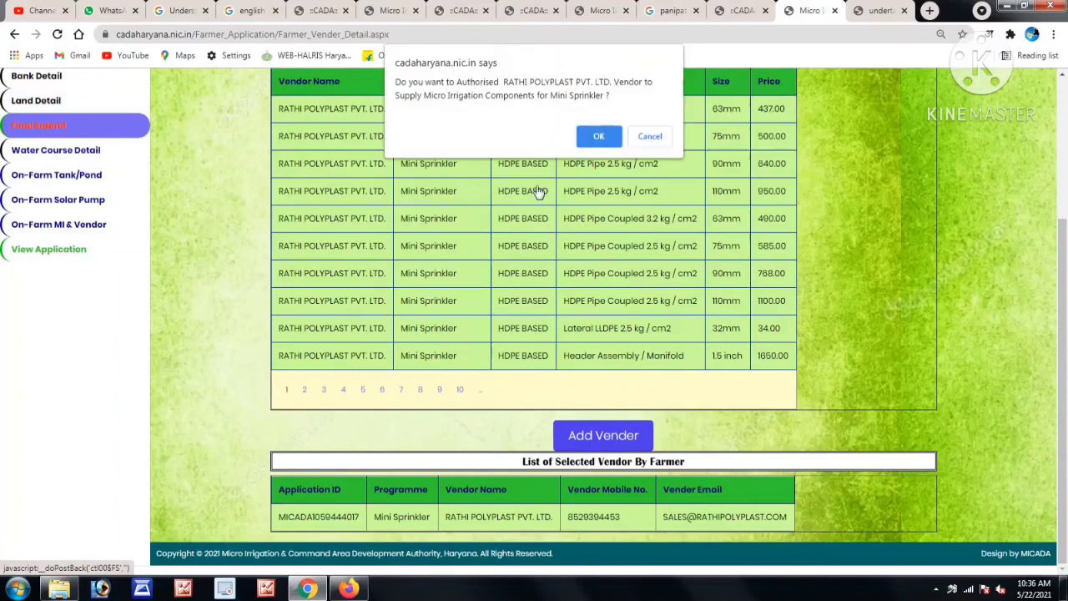
click(598, 137)
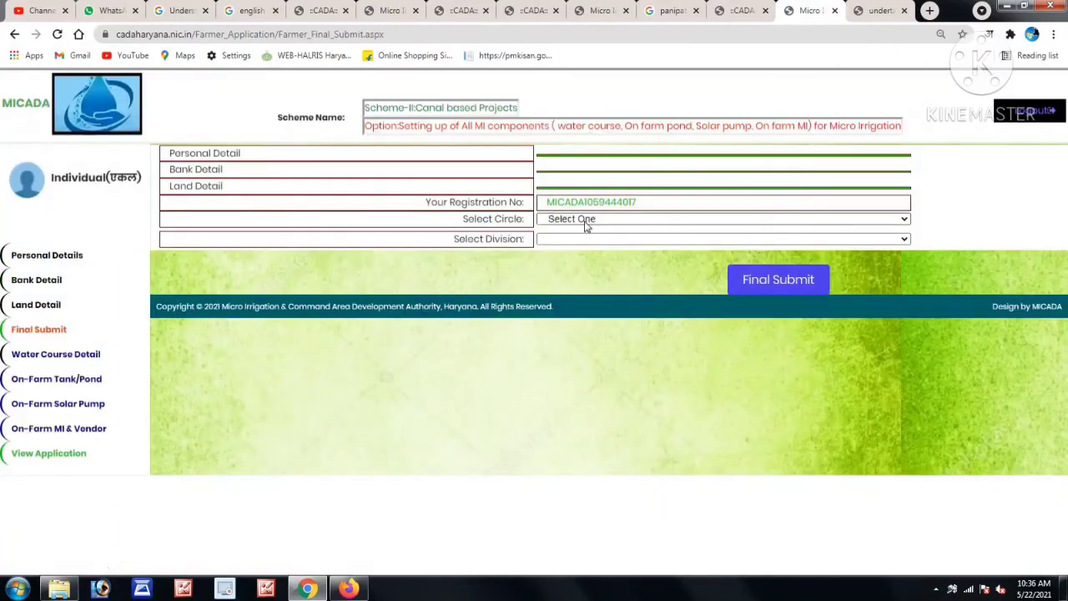
Choose circle Kaithal and division Panipat, resubmit, and dismiss the already-registered notice.
click(548, 224)
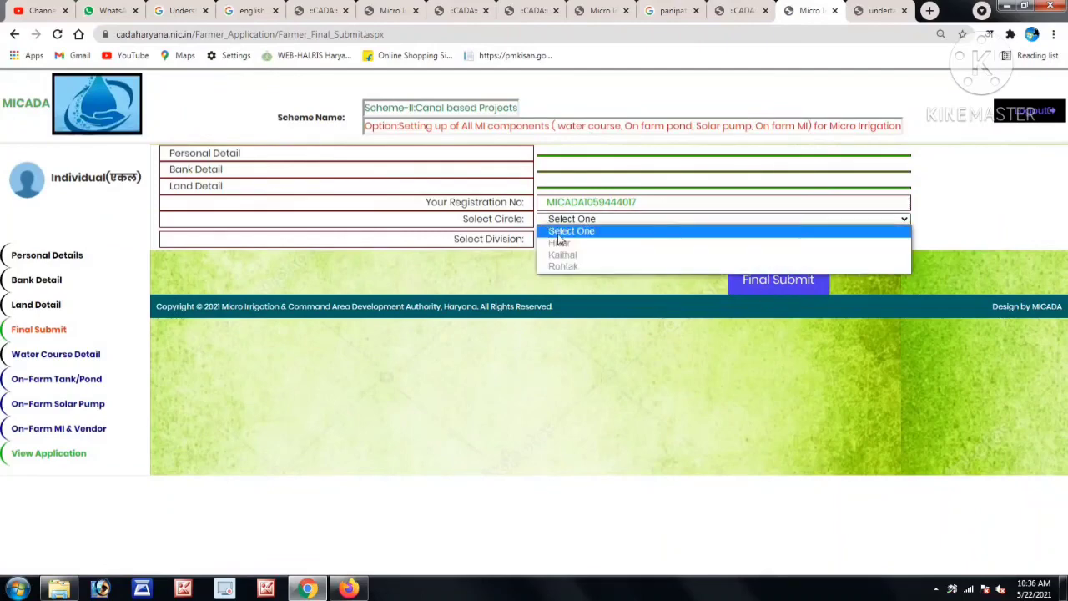
click(564, 254)
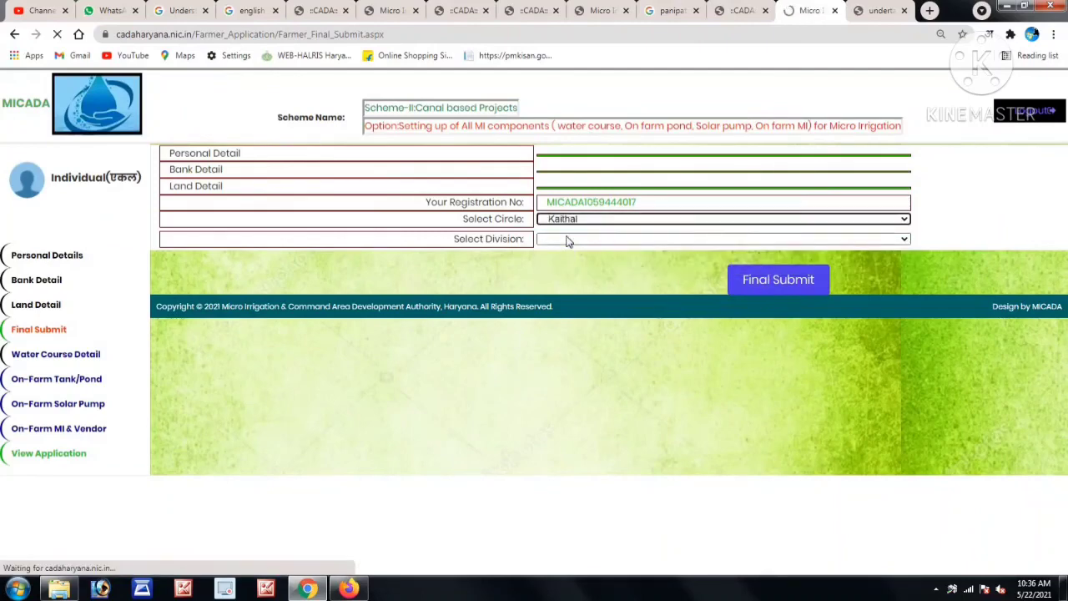
click(566, 242)
click(568, 276)
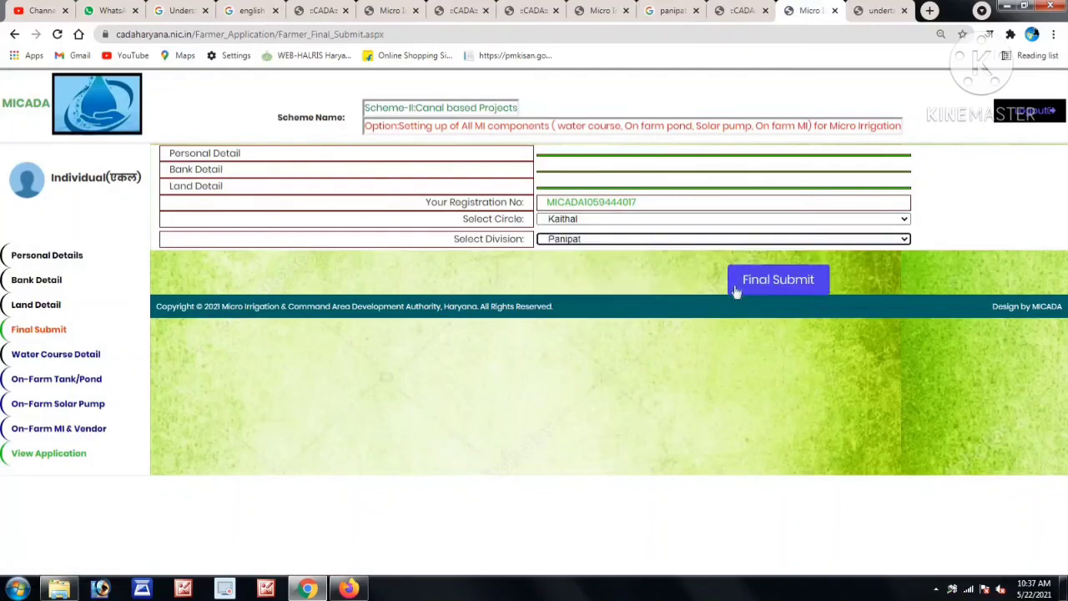
click(770, 282)
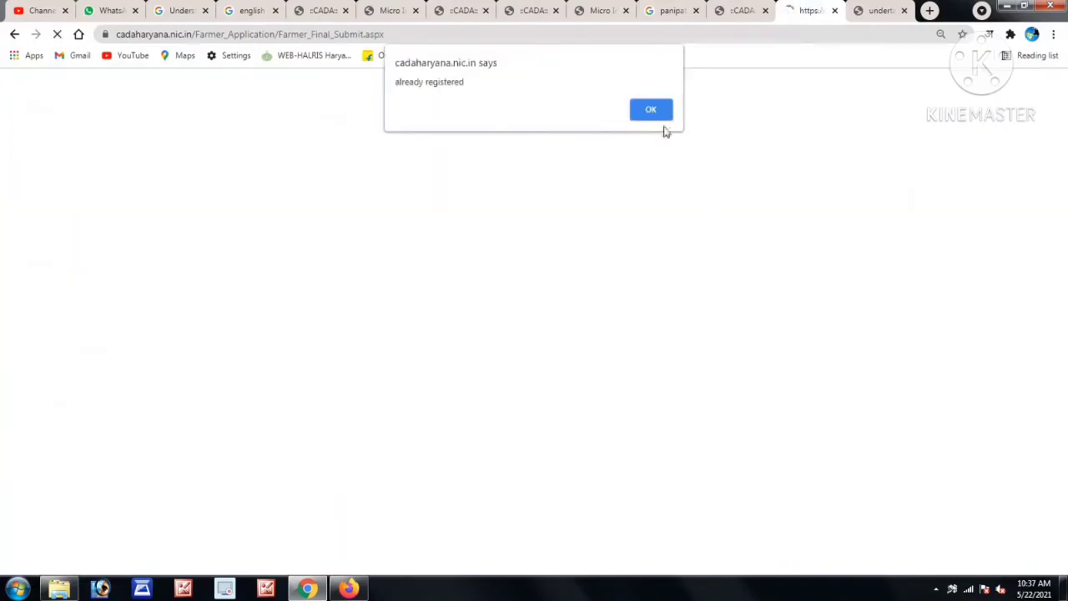
click(654, 118)
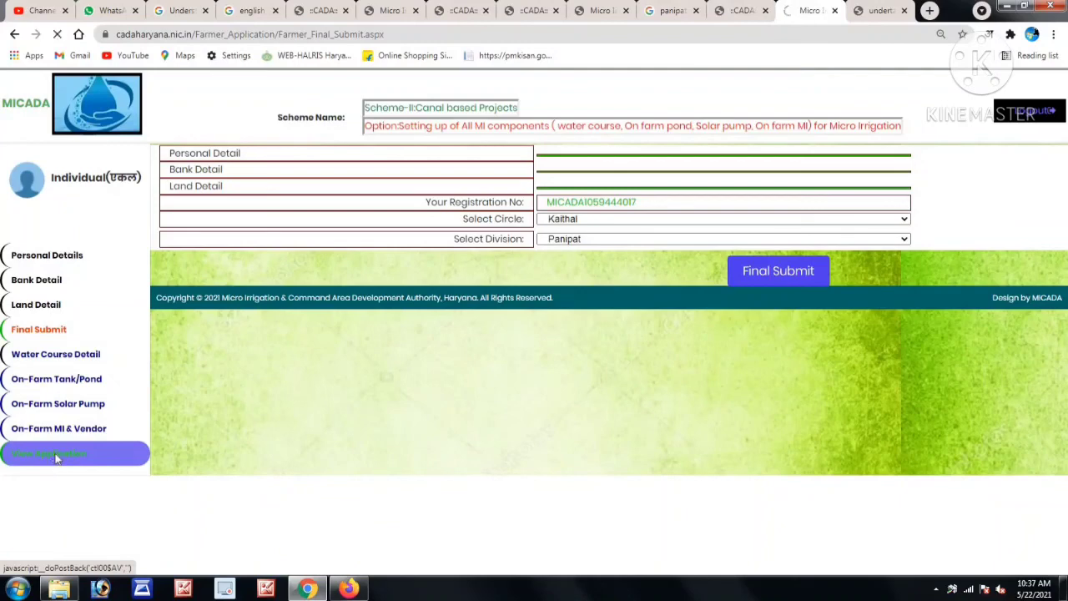
View the completed farmer application and open its printable form.
click(56, 456)
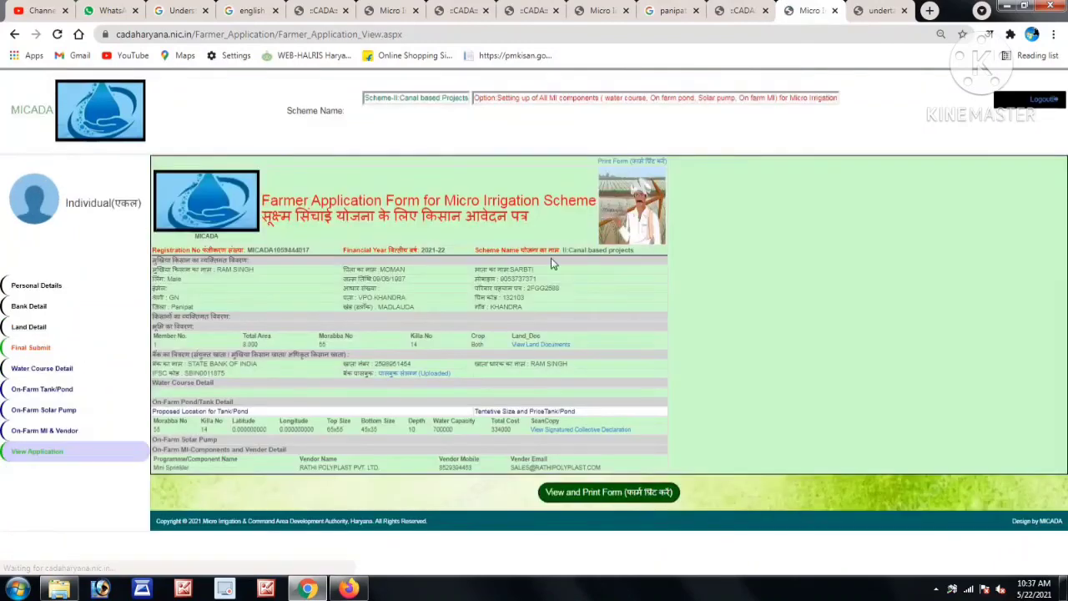
click(622, 494)
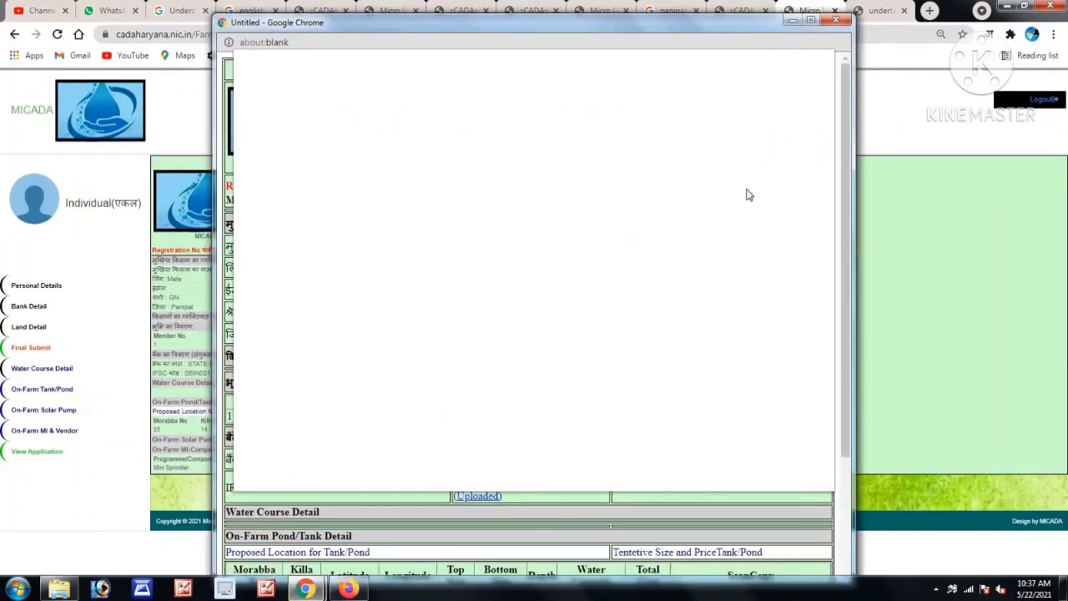